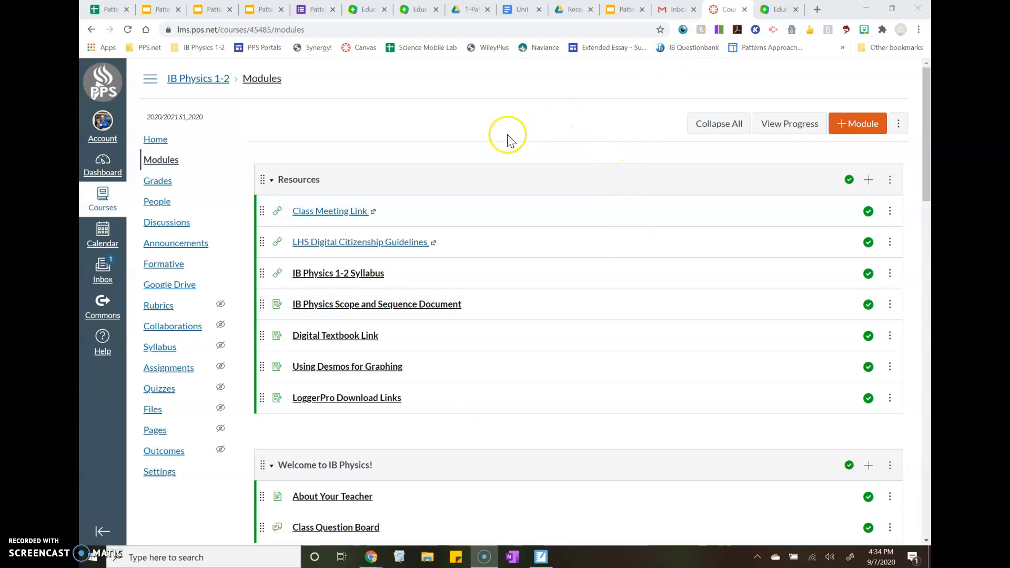
Switch to the Flipgrid 'Educator | Discussion' browser tab
left_click(778, 12)
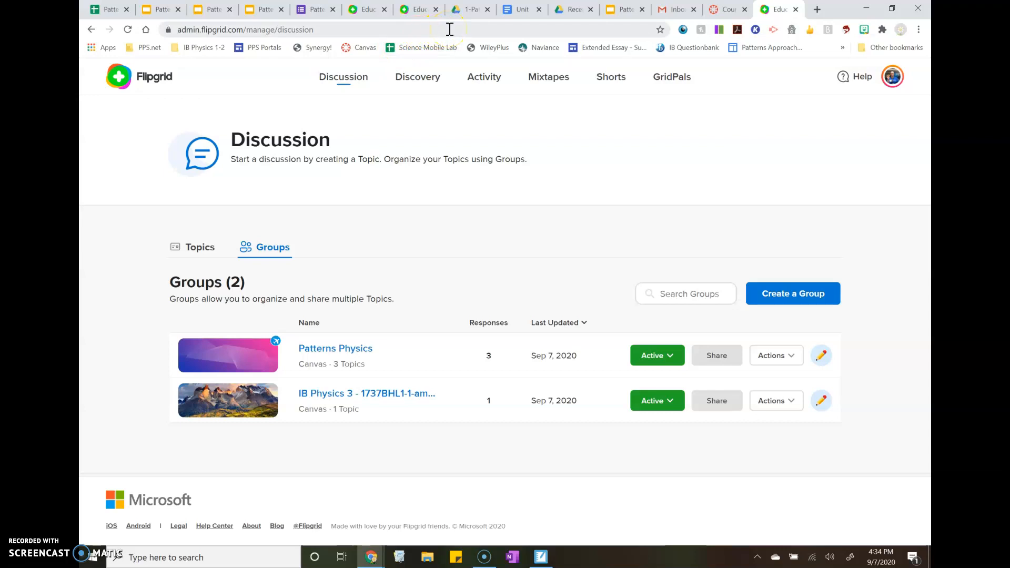
Copy the Canvas integration's consumer key from Flipgrid's Integrations page
left_click(891, 78)
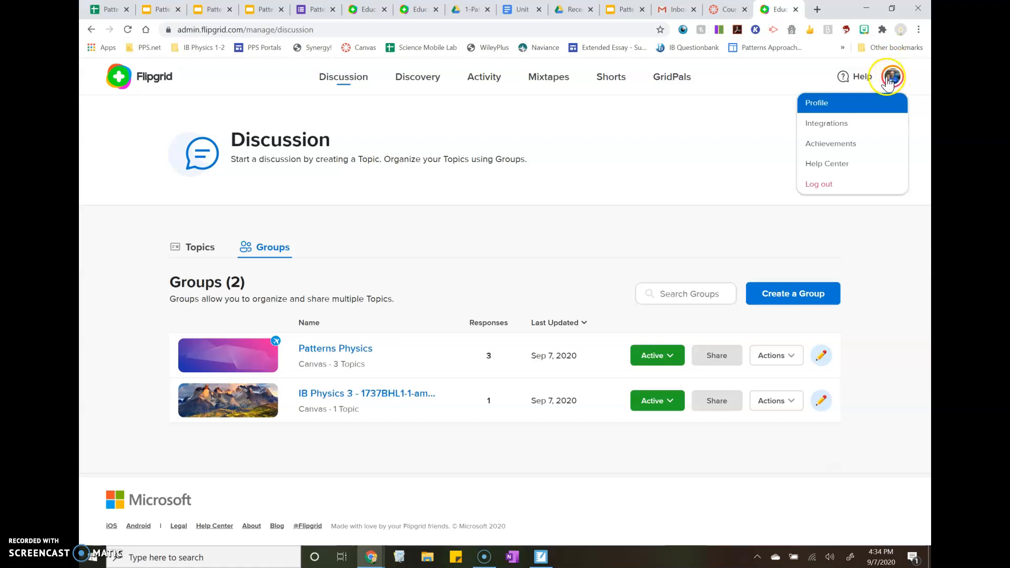
left_click(836, 122)
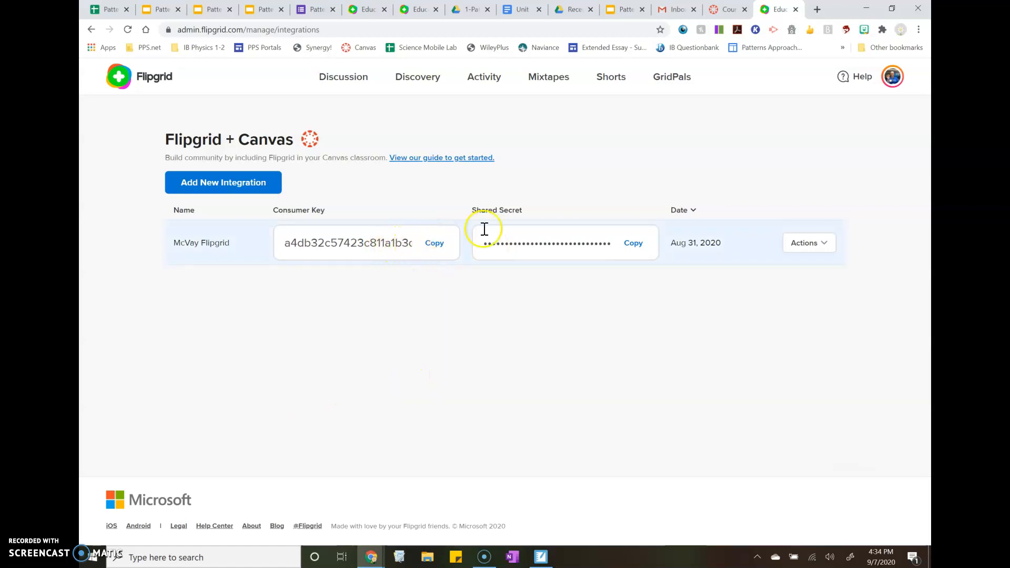
left_click(435, 244)
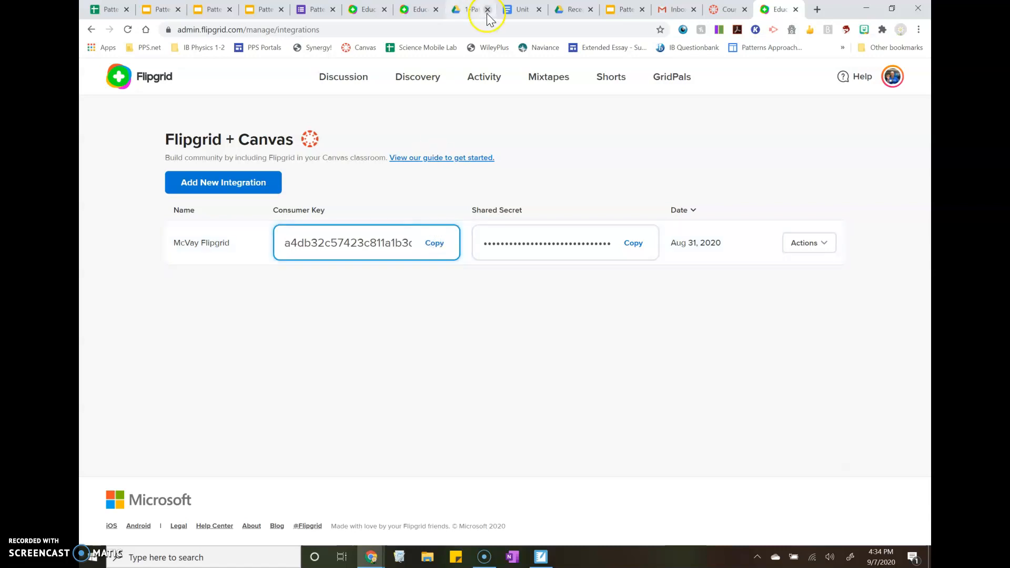
Open the Flipgrid tile in the course's Settings Apps list, filtered by 'fli'
left_click(724, 11)
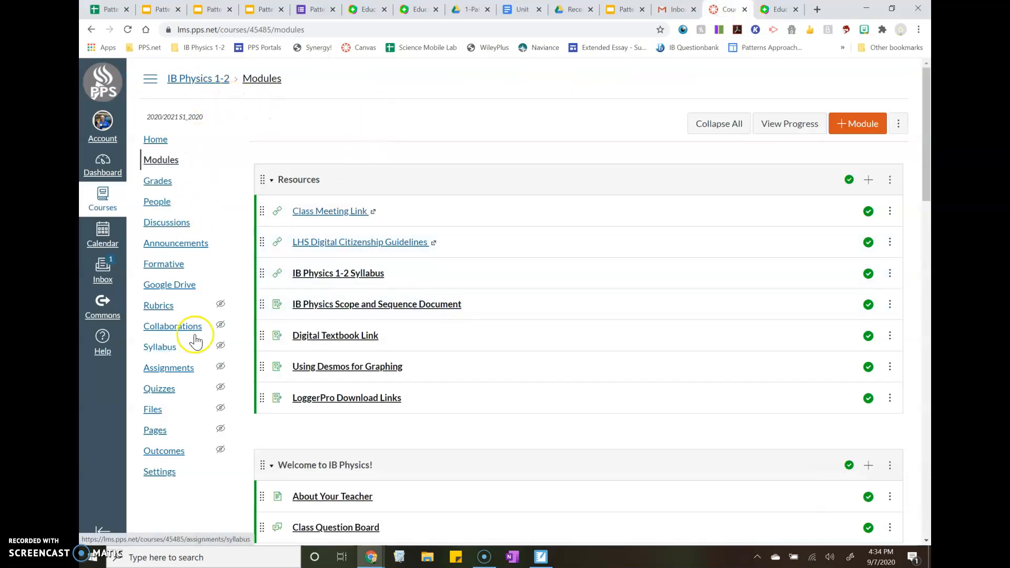
left_click(164, 476)
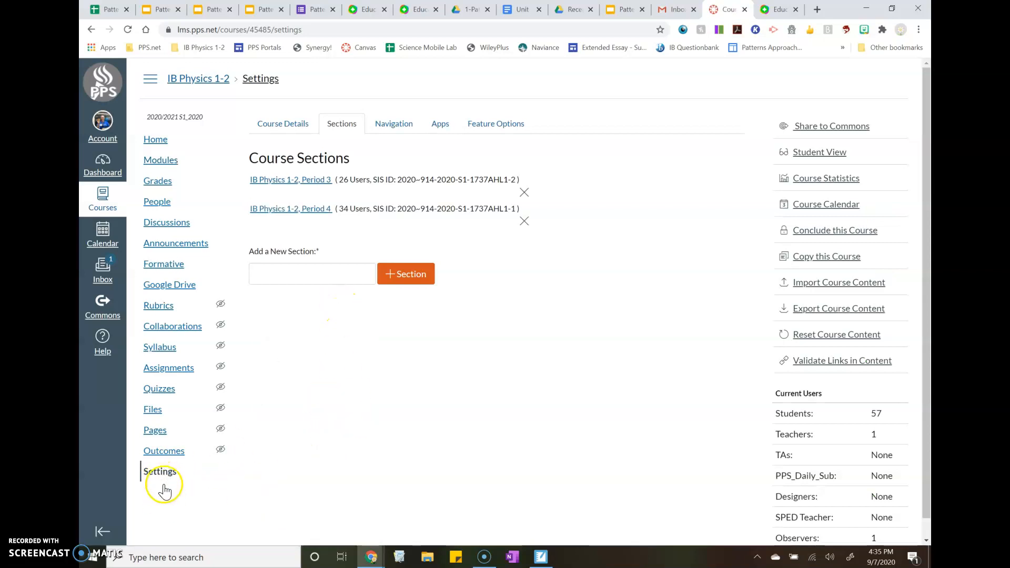
left_click(440, 125)
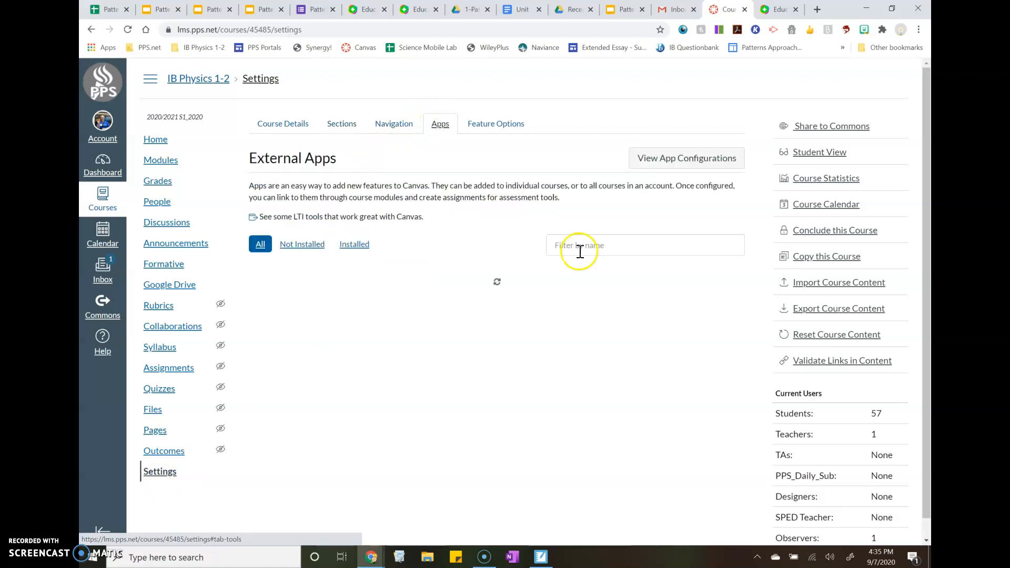
left_click(607, 243)
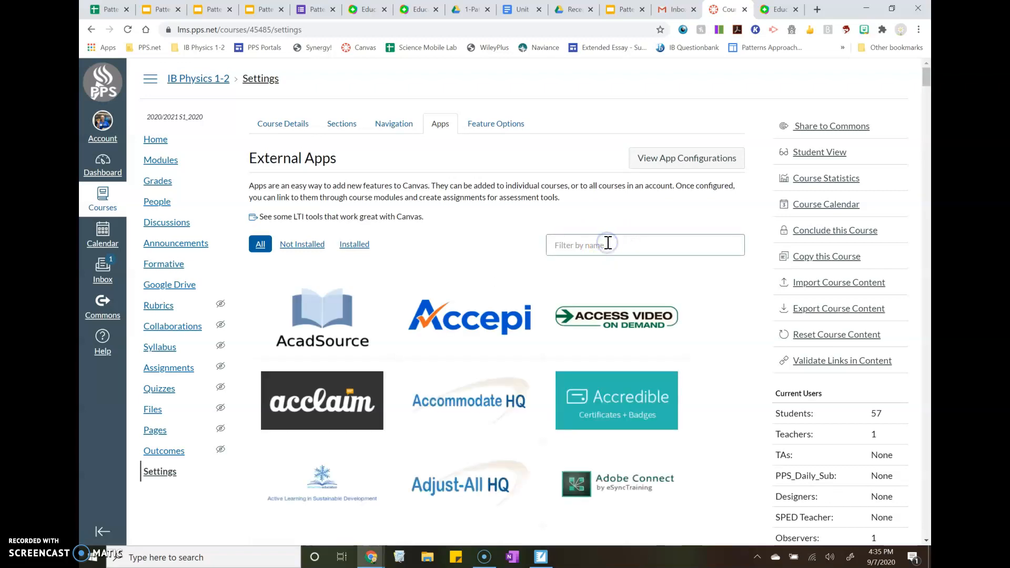
type("fli")
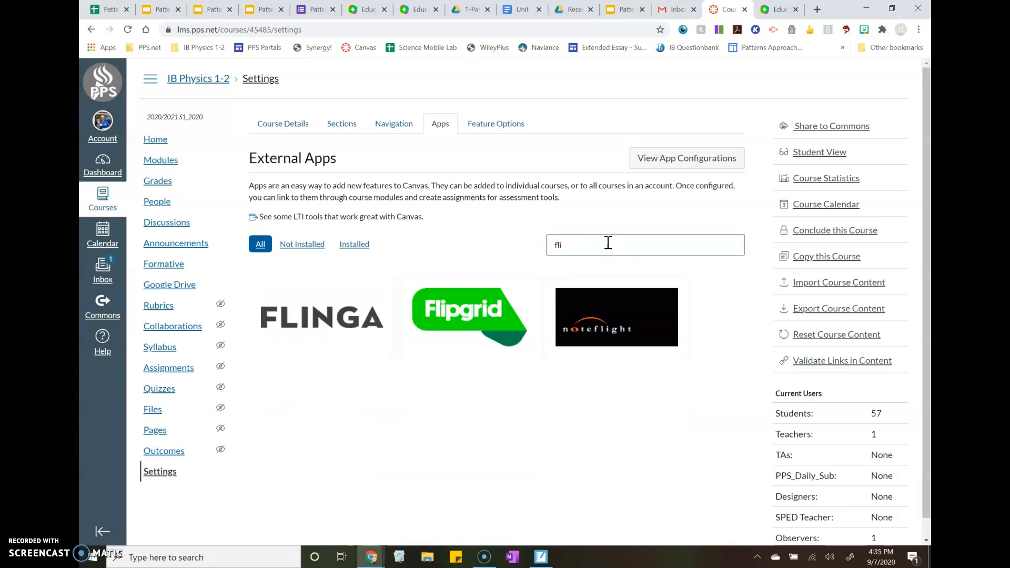
mouse_move(513, 293)
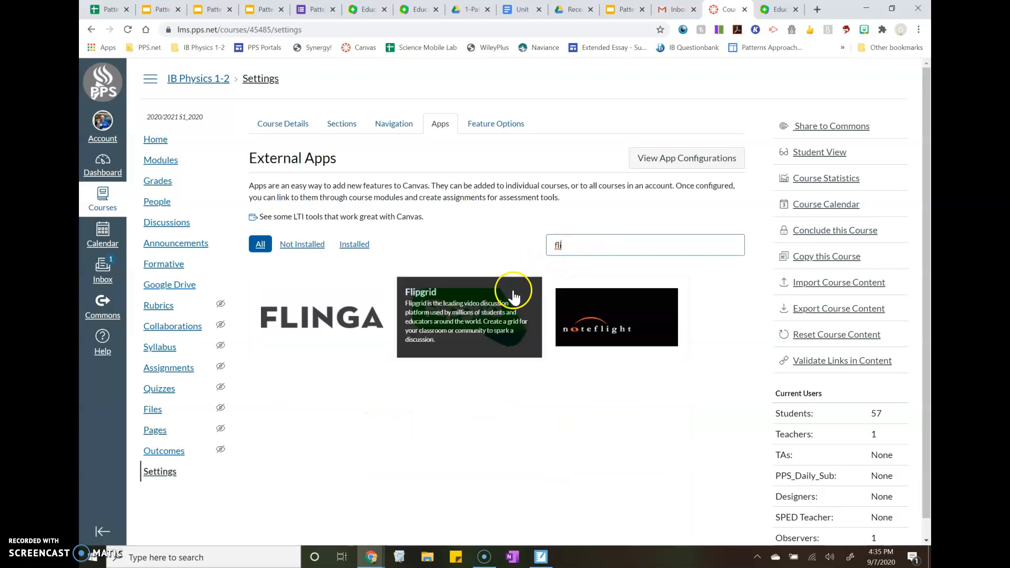
left_click(489, 315)
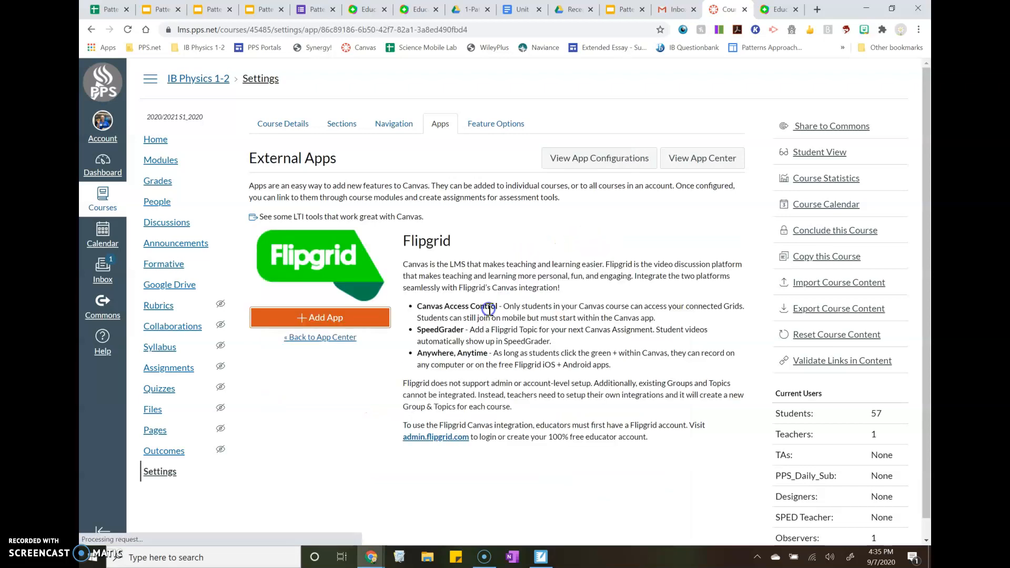
Add the Flipgrid app using the saved consumer key and the shared secret copied from Flipgrid
left_click(320, 317)
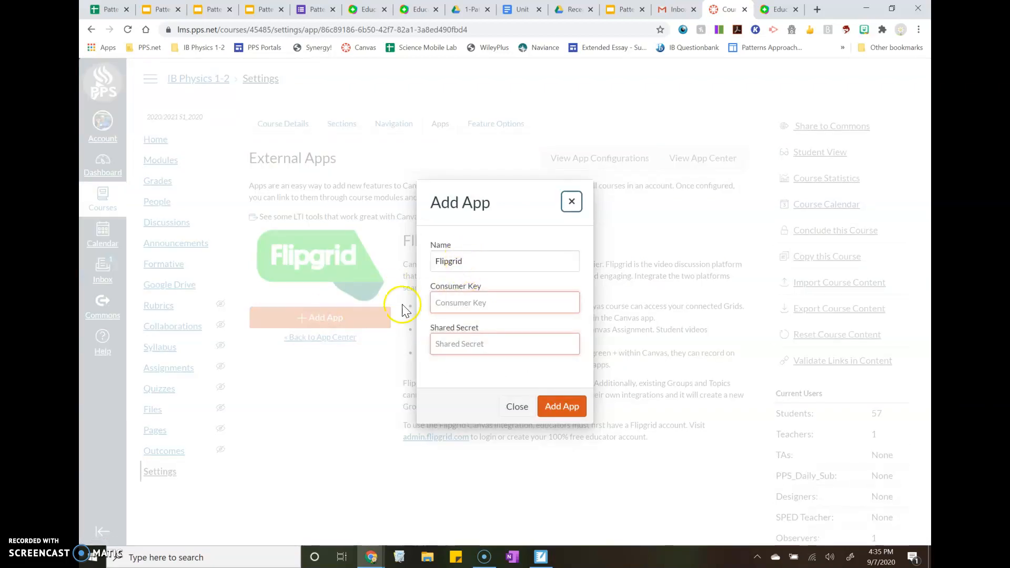
left_click(475, 304)
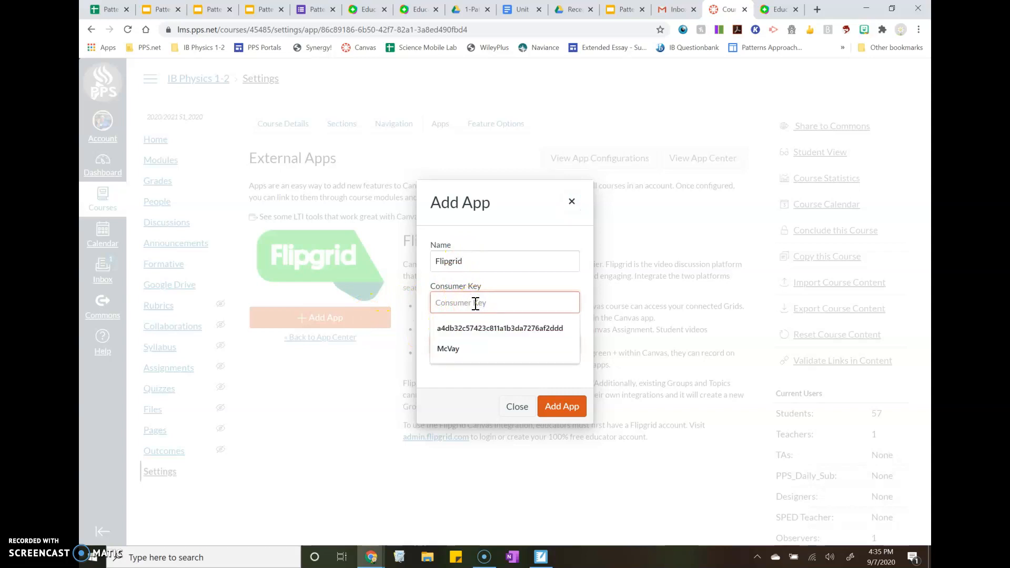
key("Down")
key("Return")
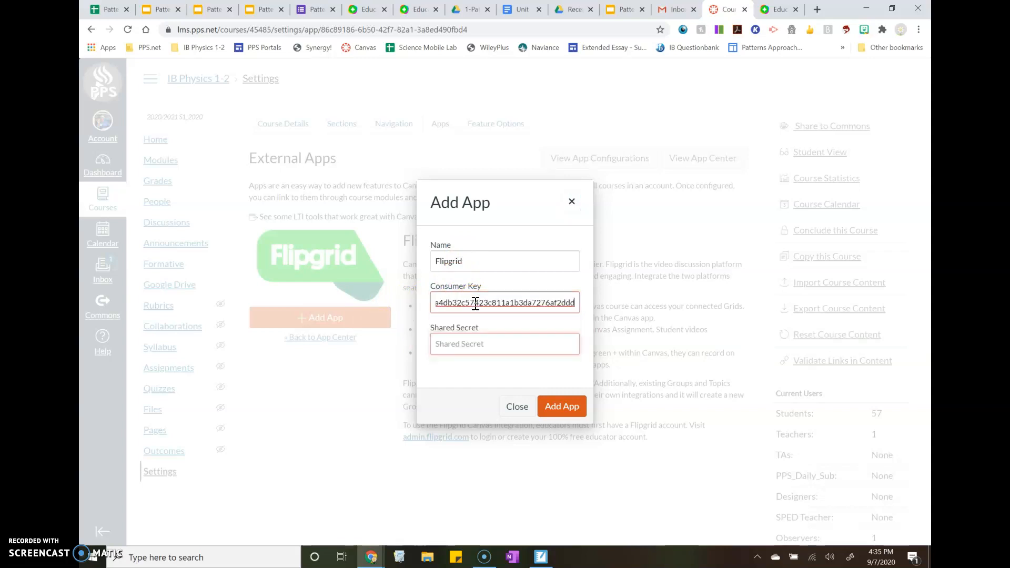
left_click(474, 345)
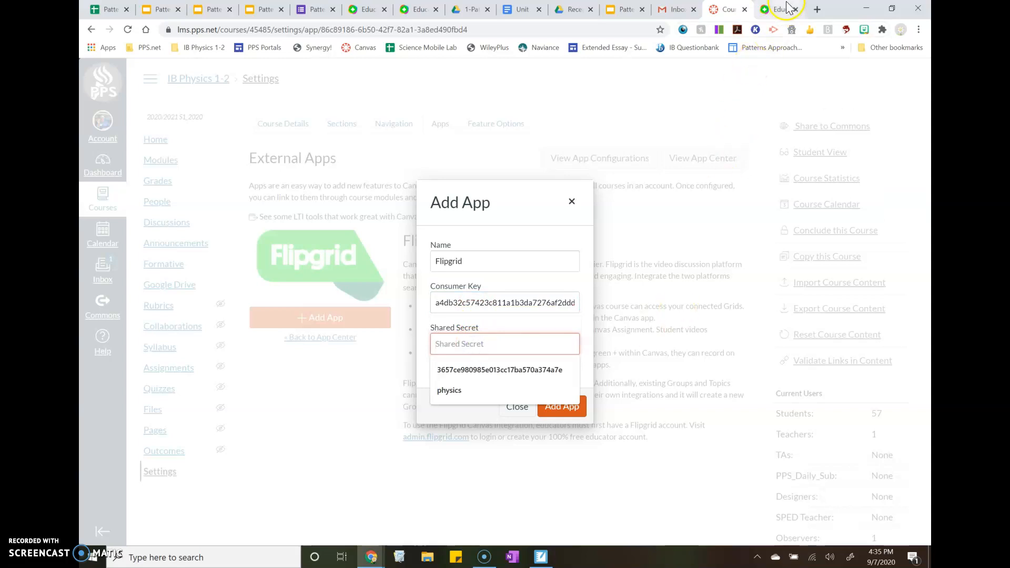
left_click(779, 18)
left_click(638, 247)
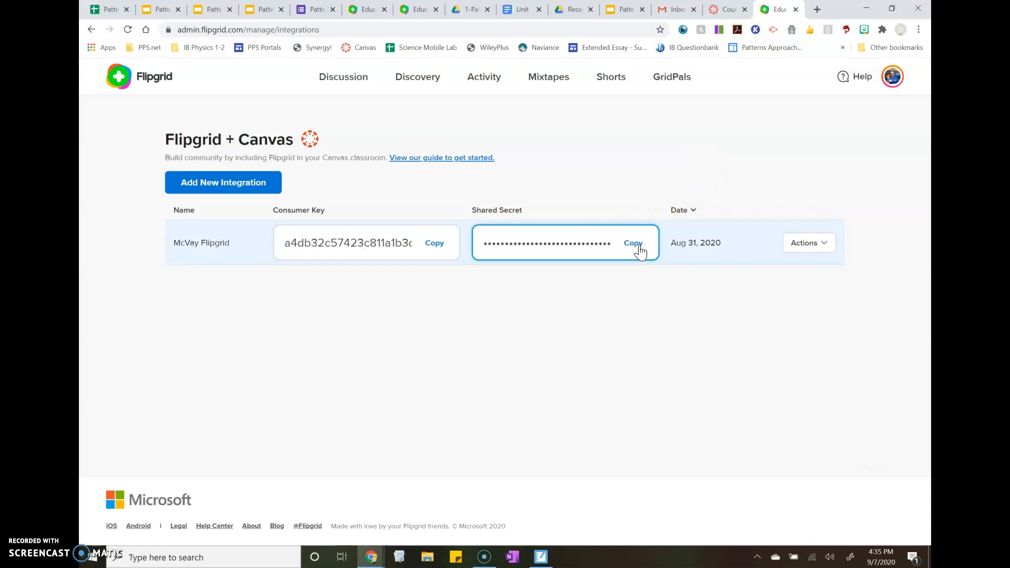
left_click(728, 9)
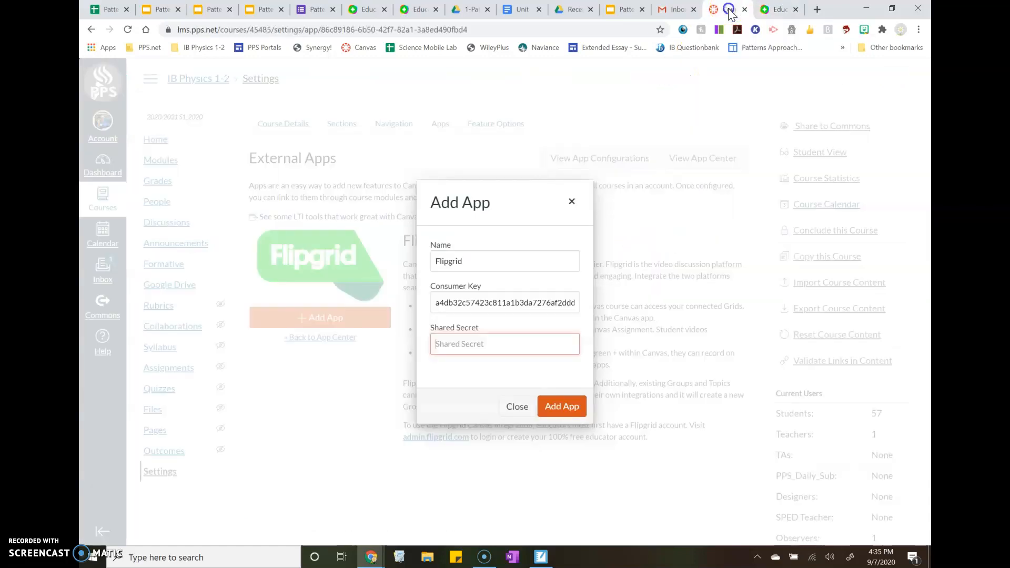
left_click(484, 342)
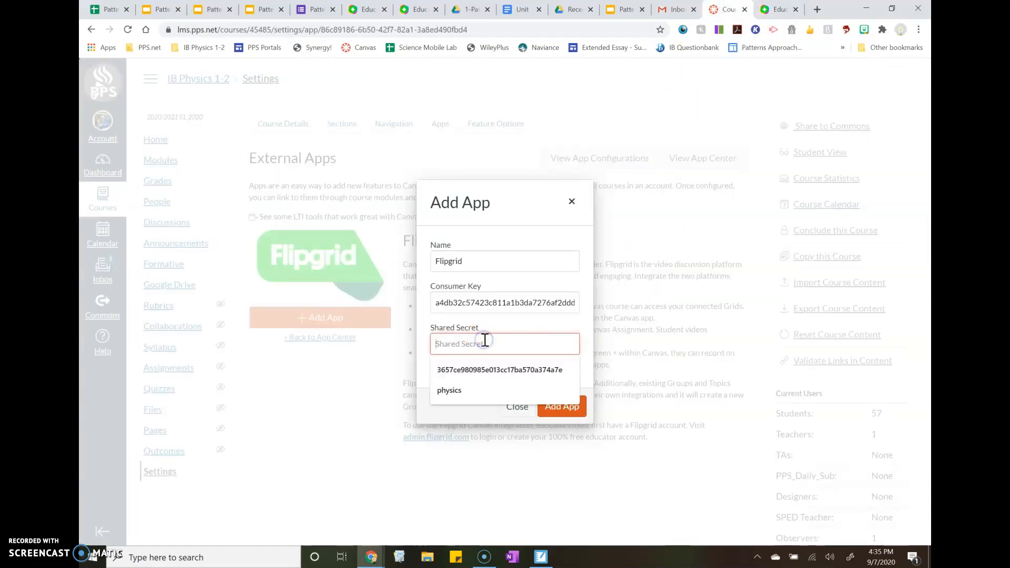
key("ctrl+v")
left_click(558, 408)
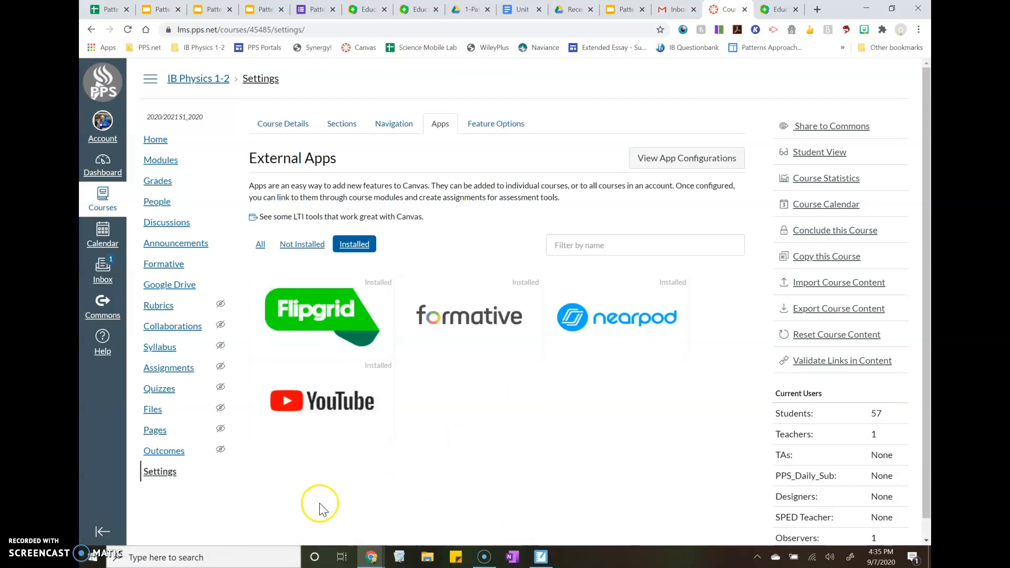
Go back to Modules and open Add Item for the Topic 1.1-- Measurement module
left_click(171, 167)
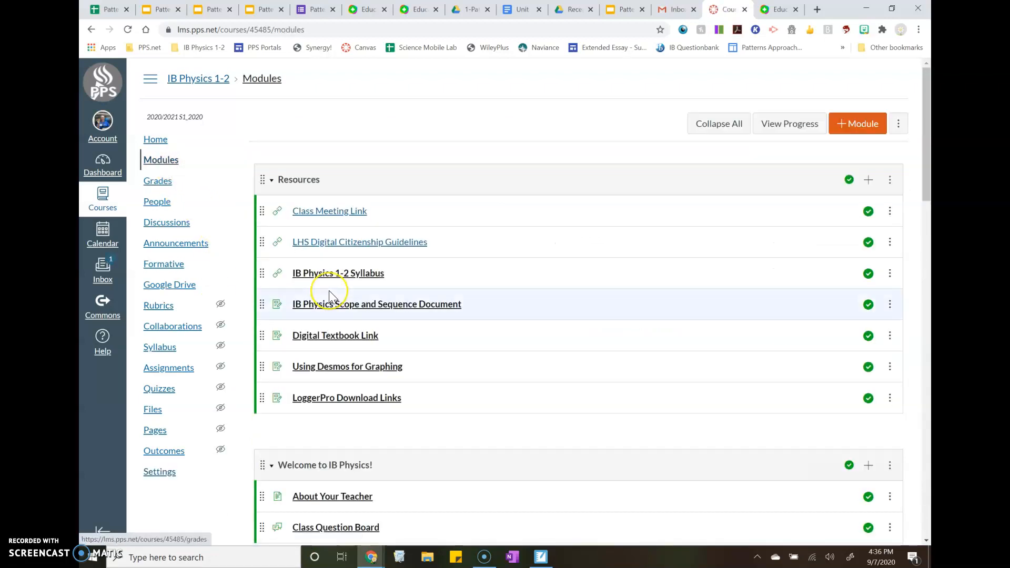
scroll(337, 284, "down", 4)
scroll(330, 297, "down", 6)
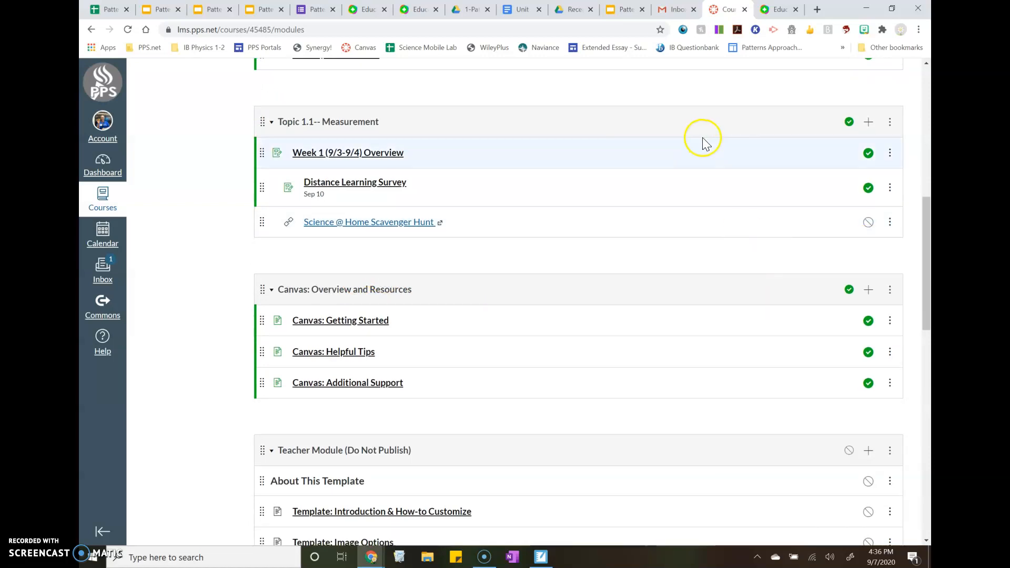
left_click(868, 121)
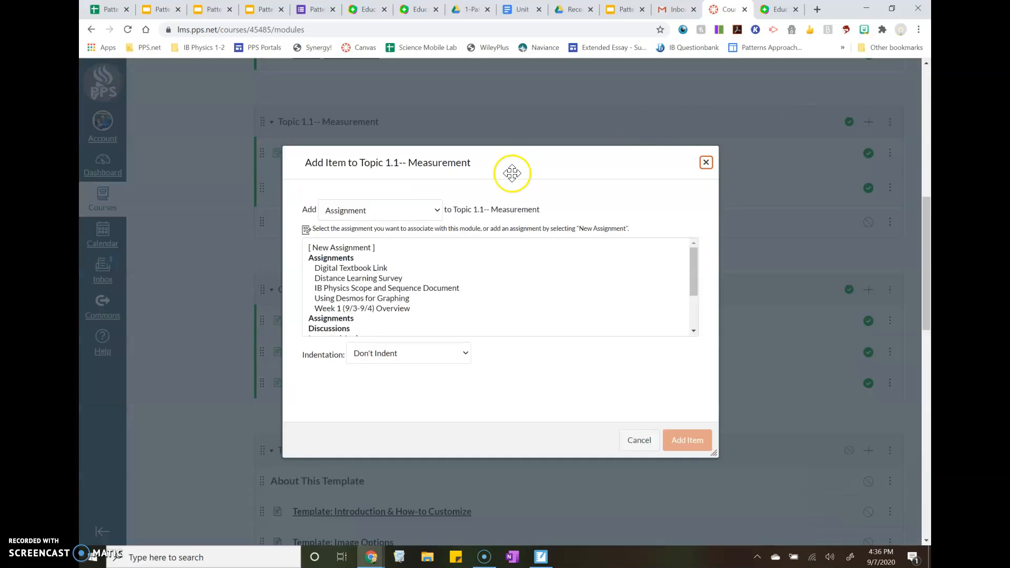
Add a new assignment 'Period 3 Introductions!' to the module, indented one level
left_click(358, 249)
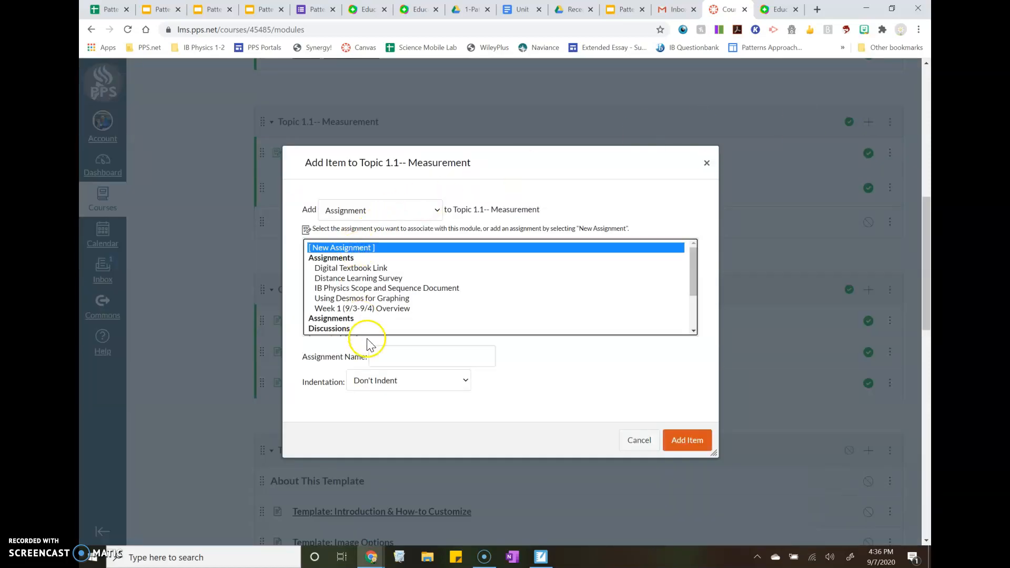
left_click(383, 359)
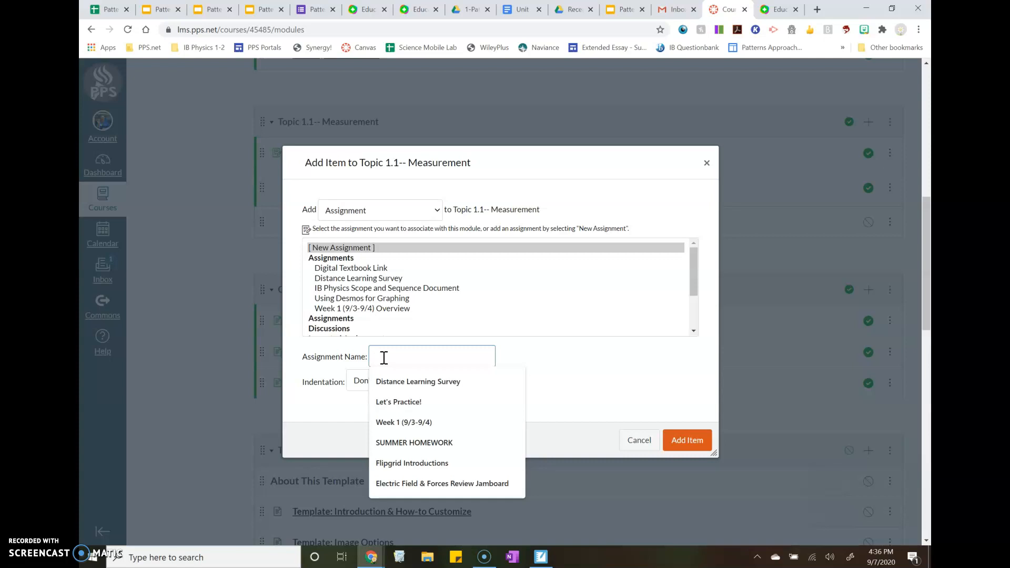
type("Period")
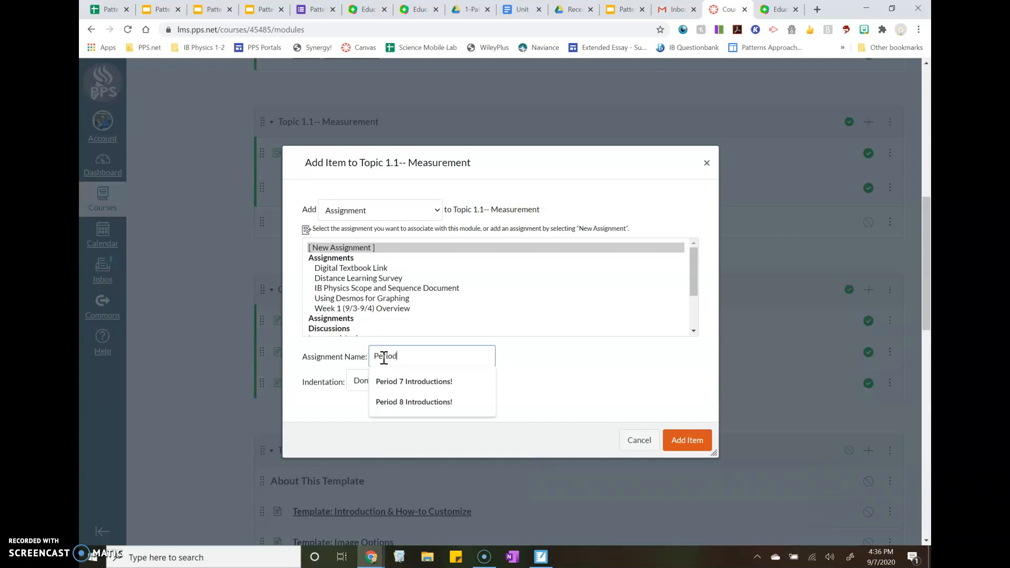
type(" 3 Introductions!")
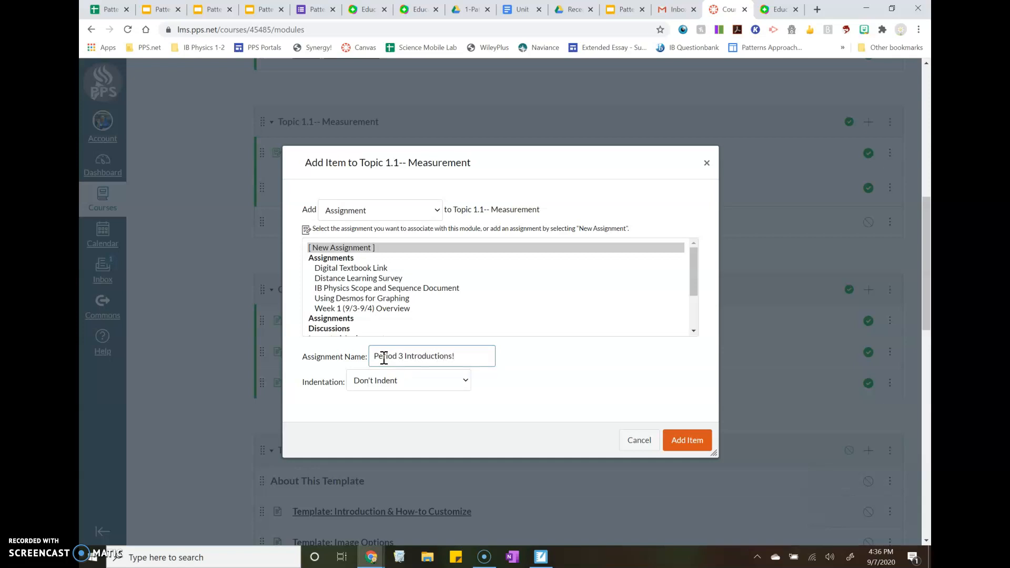
left_click(465, 380)
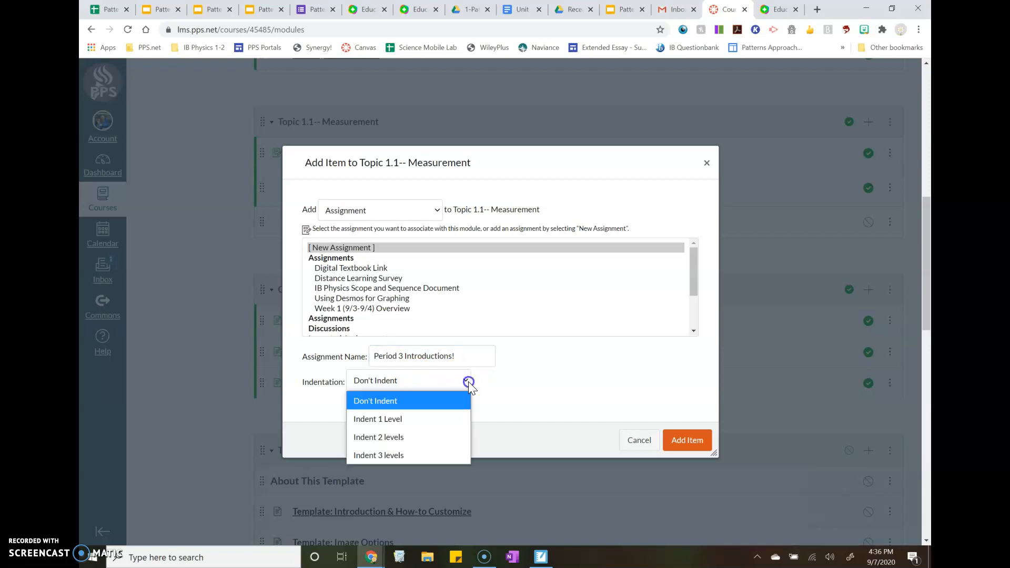
left_click(446, 417)
left_click(690, 448)
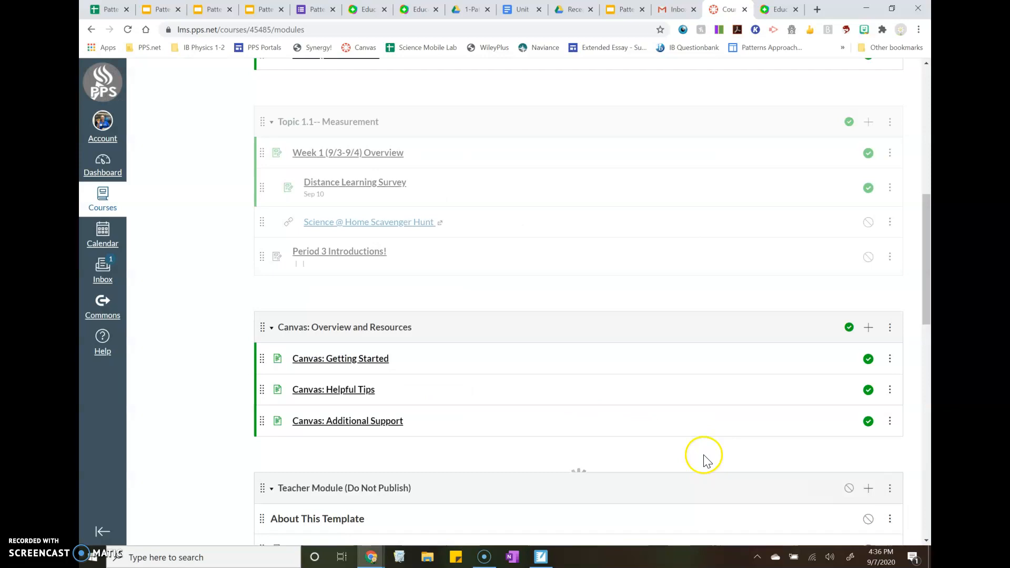
Edit the assignment: description 'Introduce yourself using Flipgrid, below.' and 1 point
left_click(348, 257)
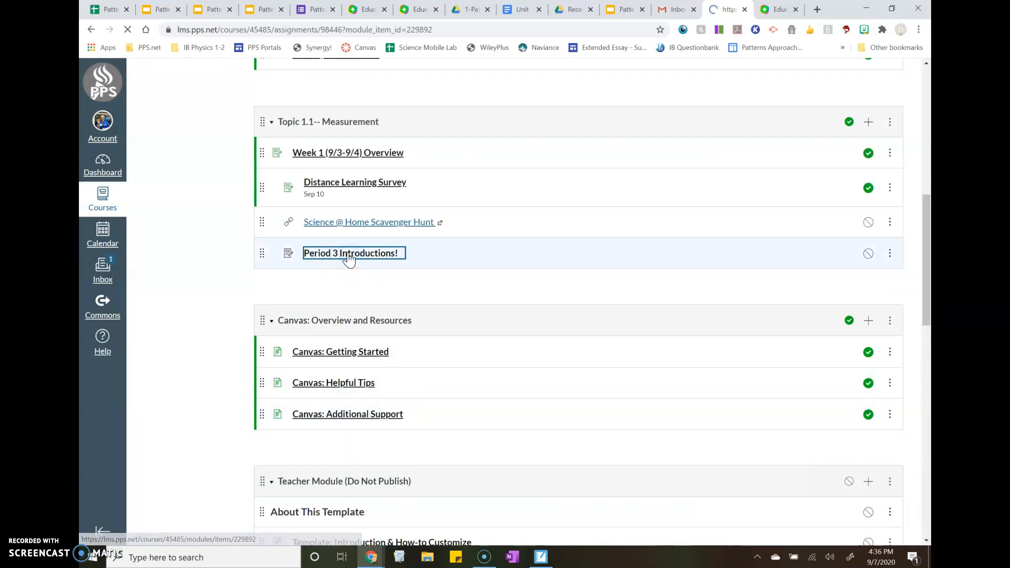
left_click(672, 134)
left_click(709, 126)
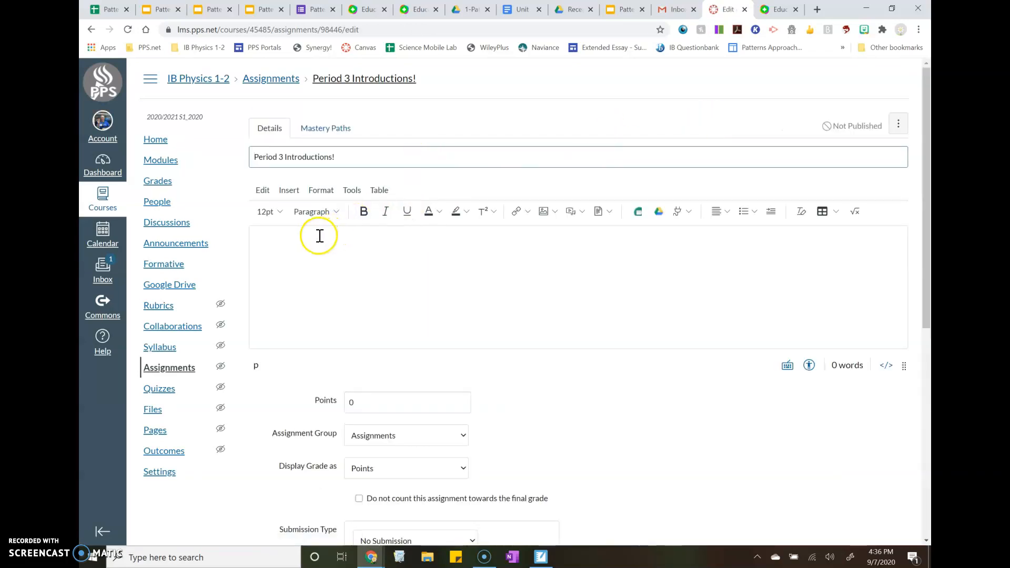
left_click(318, 236)
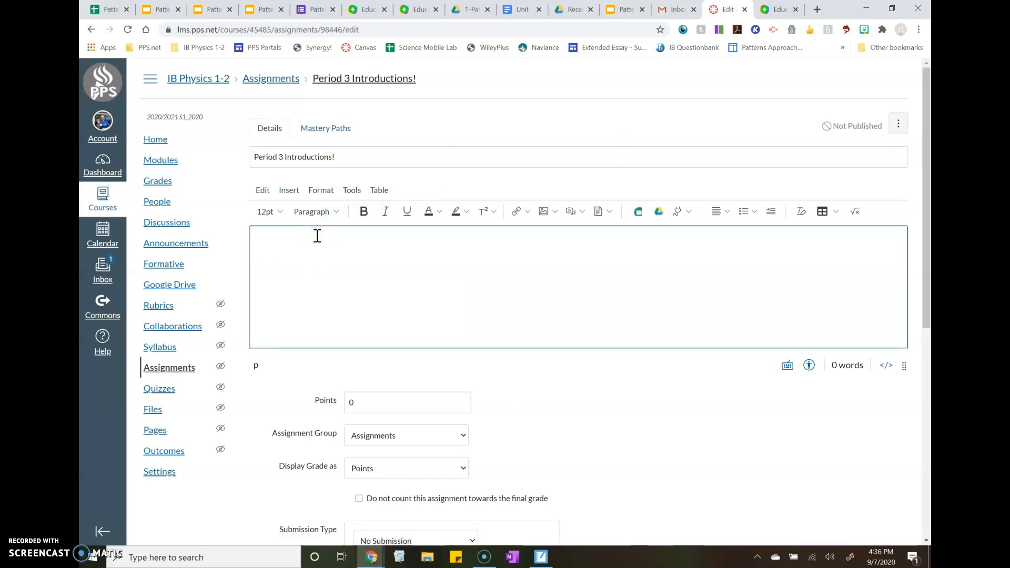
type("Introduc")
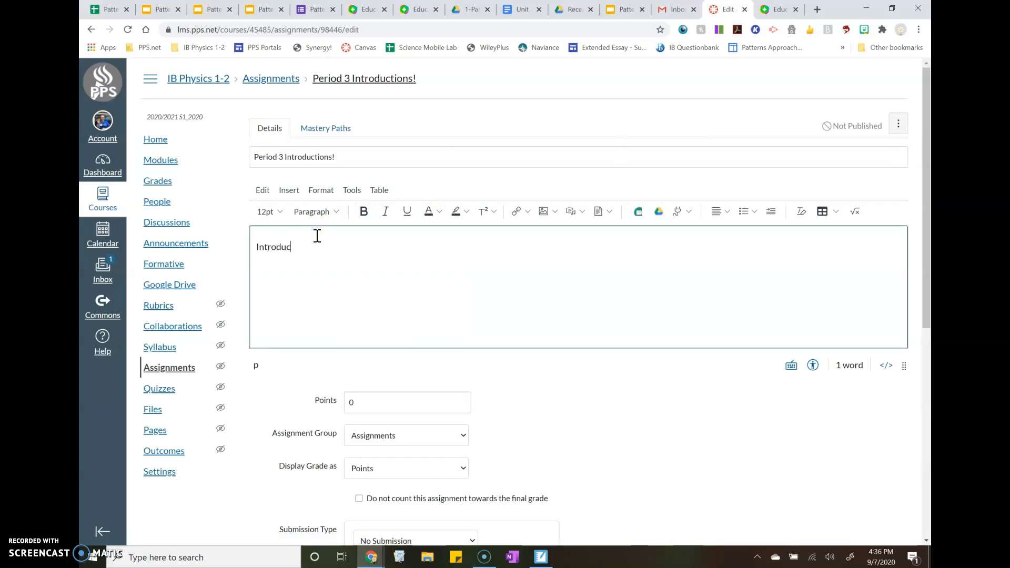
type("e yourself using")
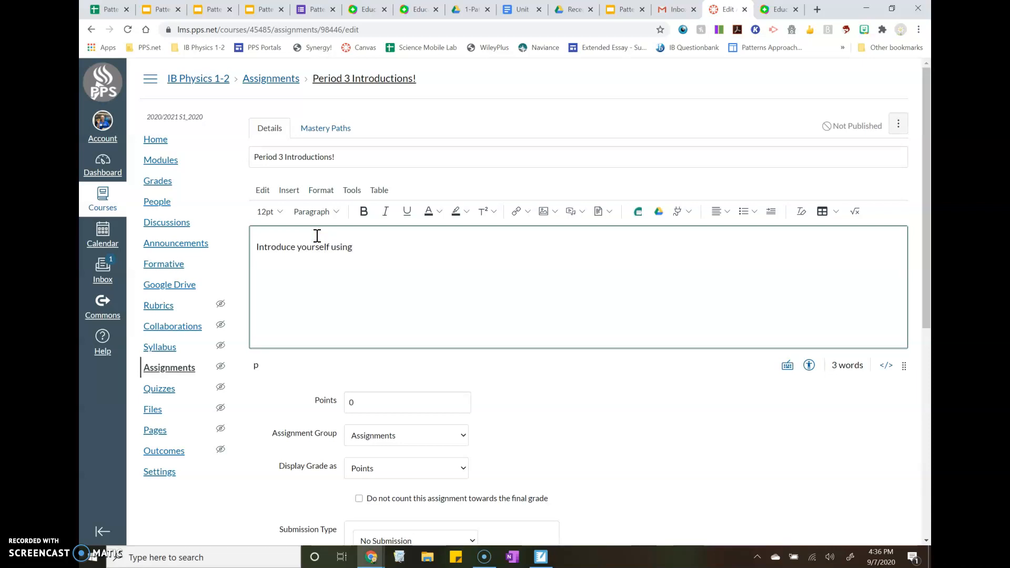
type("Flipgrid, below.")
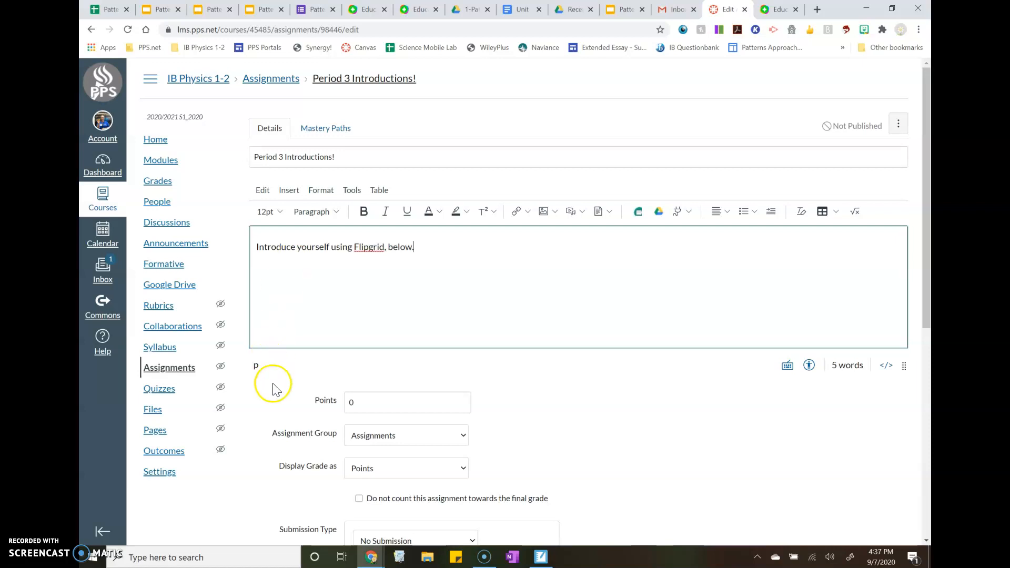
left_click(357, 401)
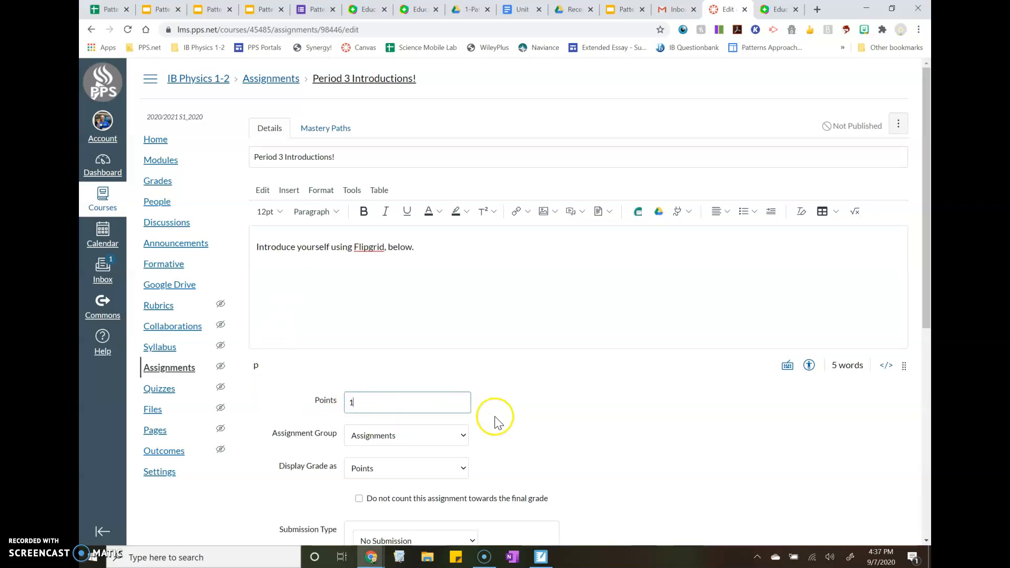
Look over the embeddable apps list, then open the Submission Type dropdown further down
scroll(510, 440, "down", 3)
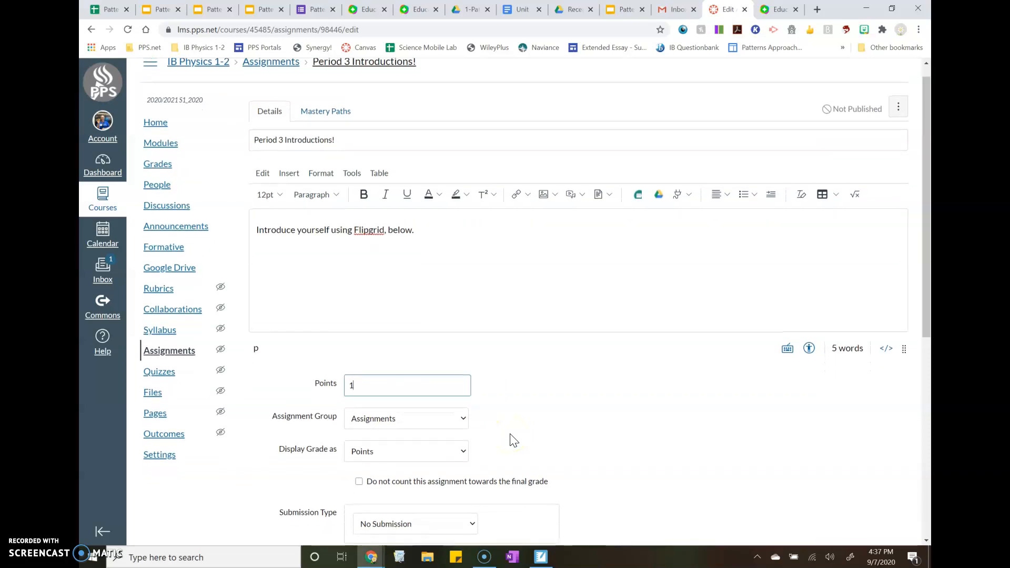
scroll(510, 439, "down", 1)
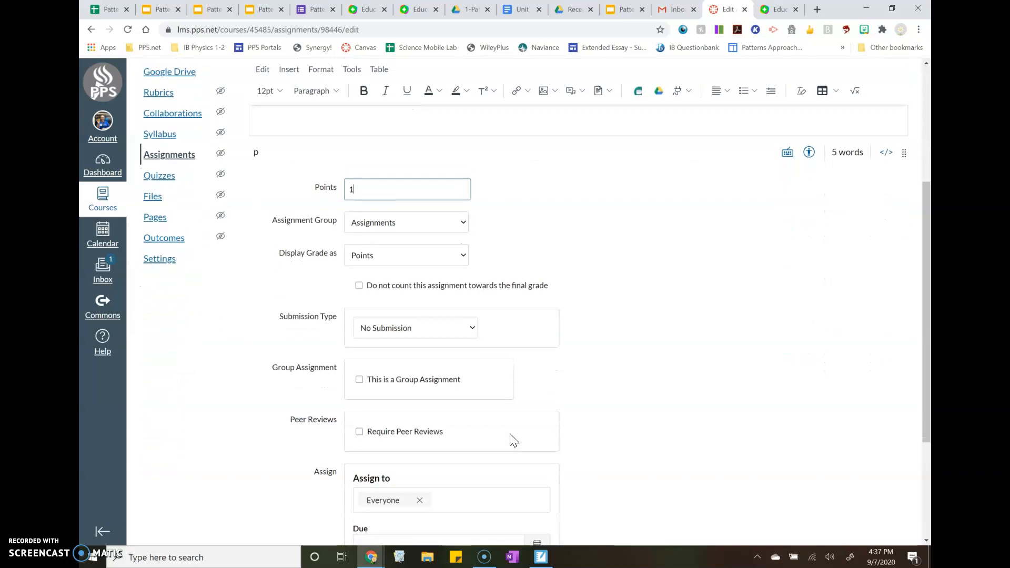
scroll(510, 439, "up", 3)
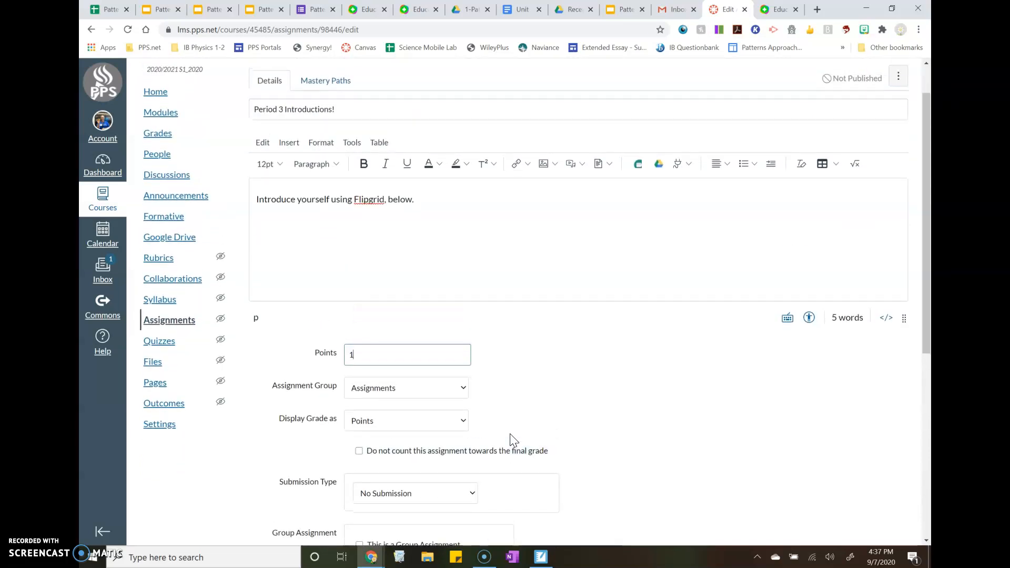
left_click(679, 163)
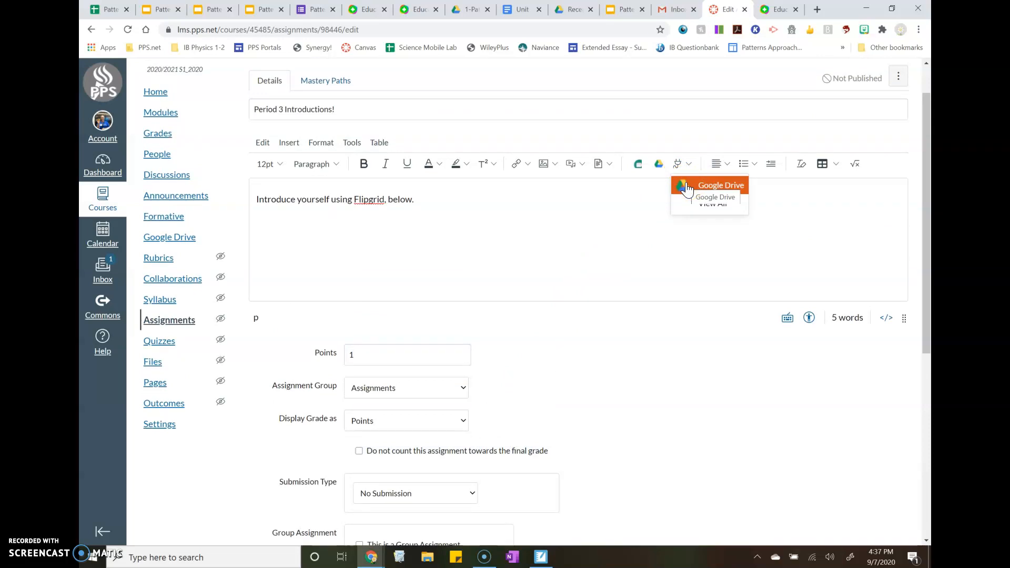
left_click(618, 419)
scroll(619, 421, "down", 3)
scroll(620, 421, "down", 2)
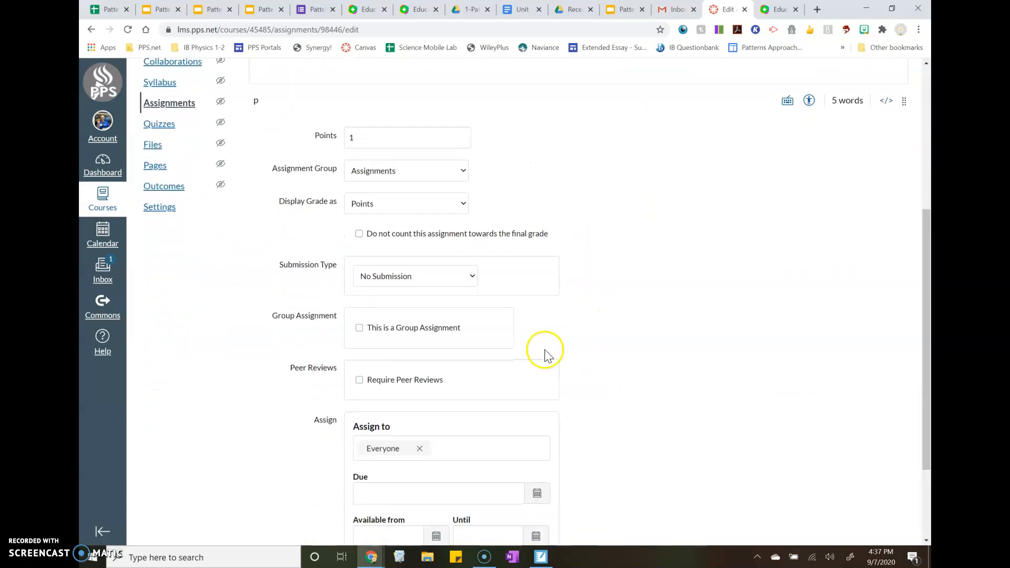
left_click(472, 277)
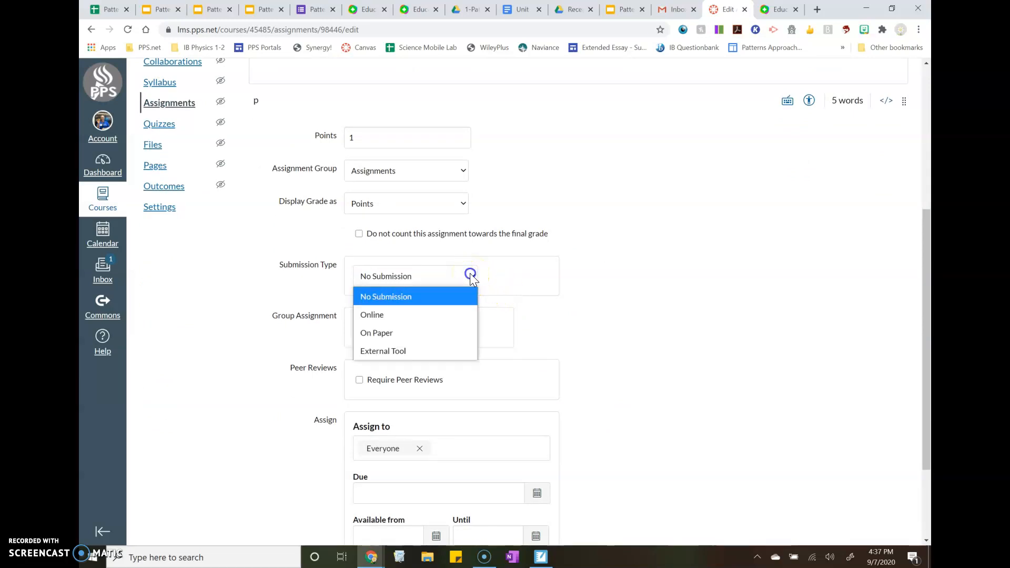
Set the submission type to External Tool with Flipgrid chosen from the tool list
left_click(435, 350)
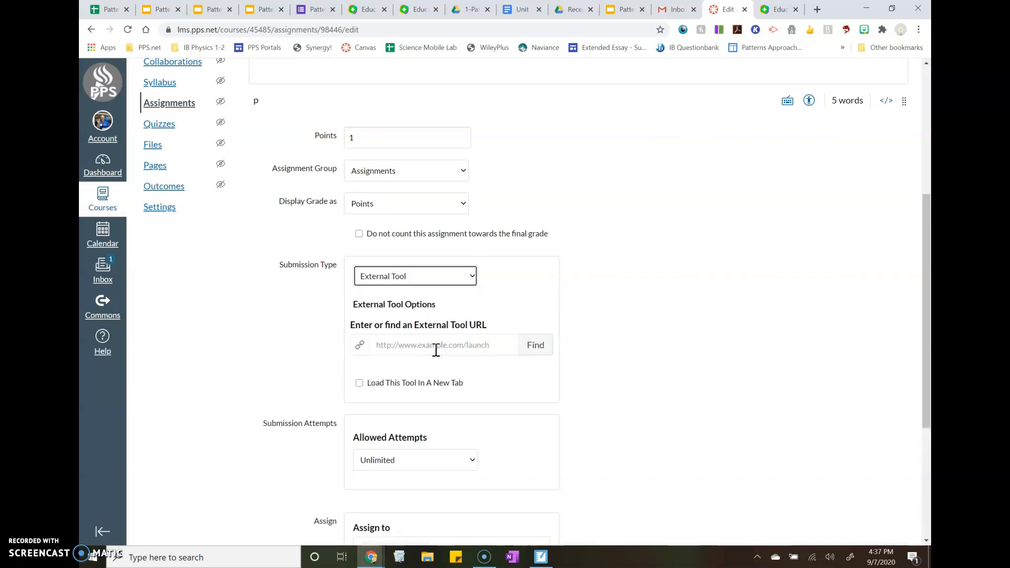
left_click(447, 343)
type("flipgrid")
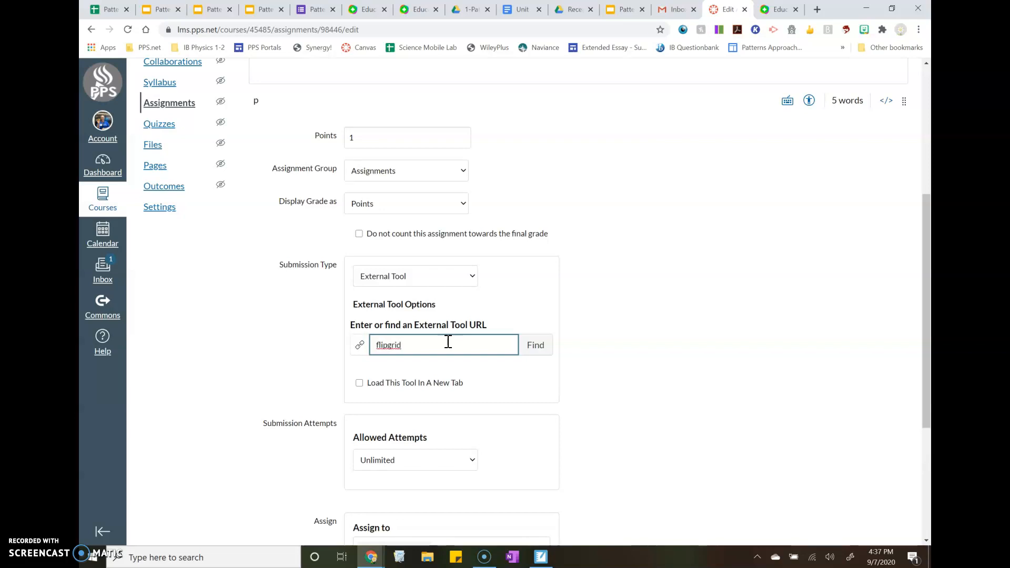
left_click(537, 345)
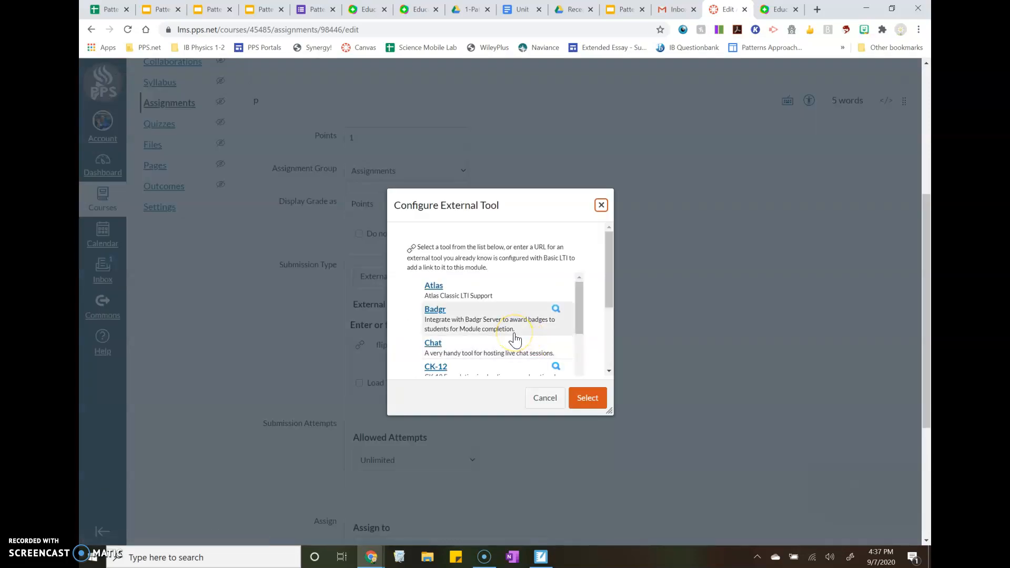
scroll(515, 340, "down", 3)
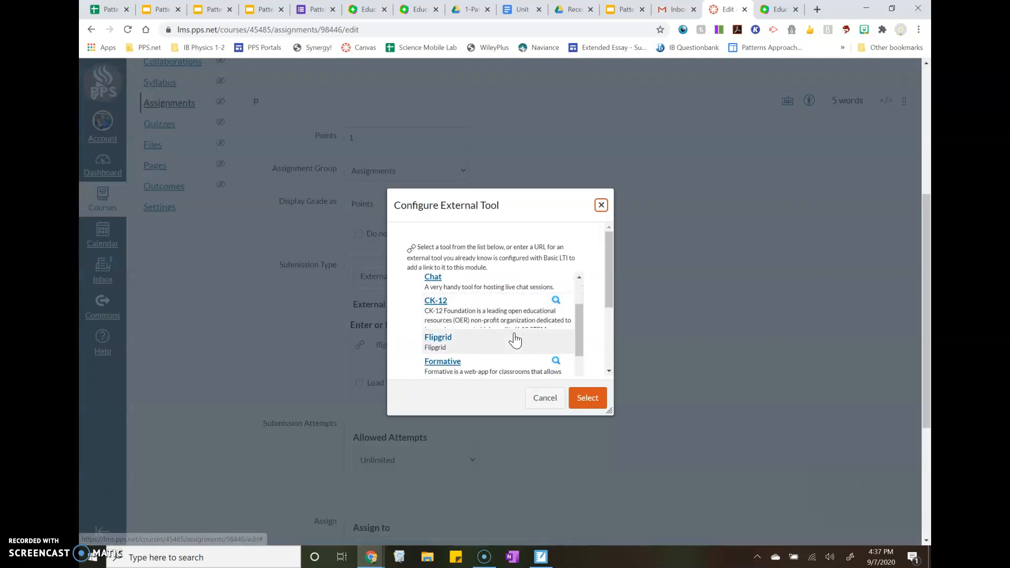
left_click(514, 341)
left_click(591, 403)
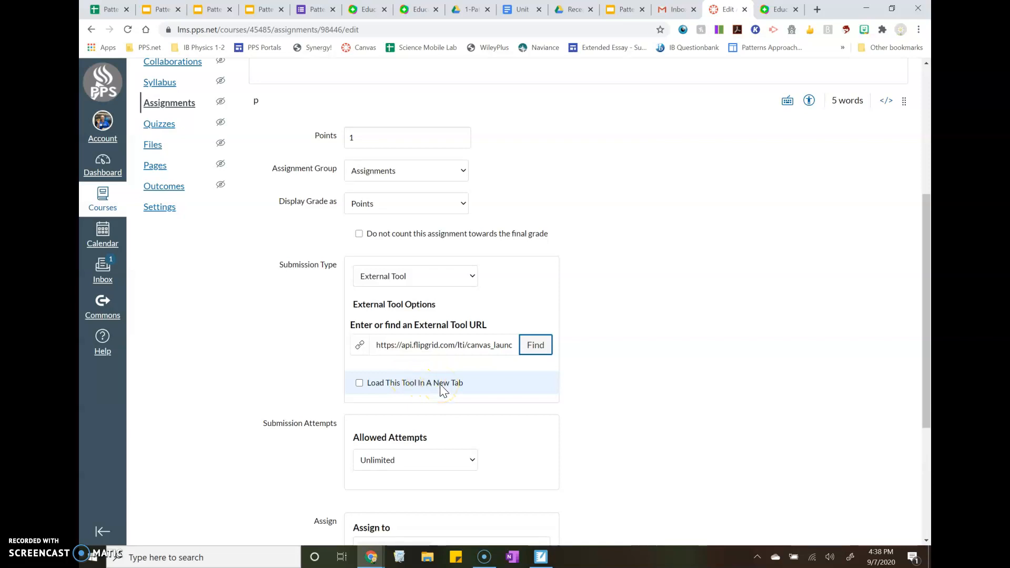
Replace Everyone with IB Physics 1-2, Period 3 in Assign to
scroll(443, 391, "down", 1)
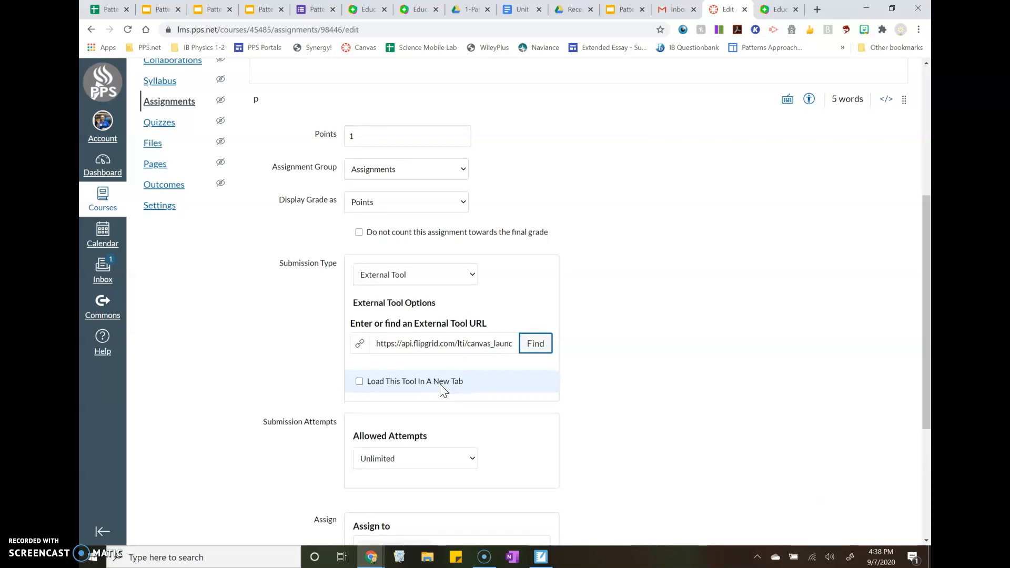
scroll(447, 390, "down", 3)
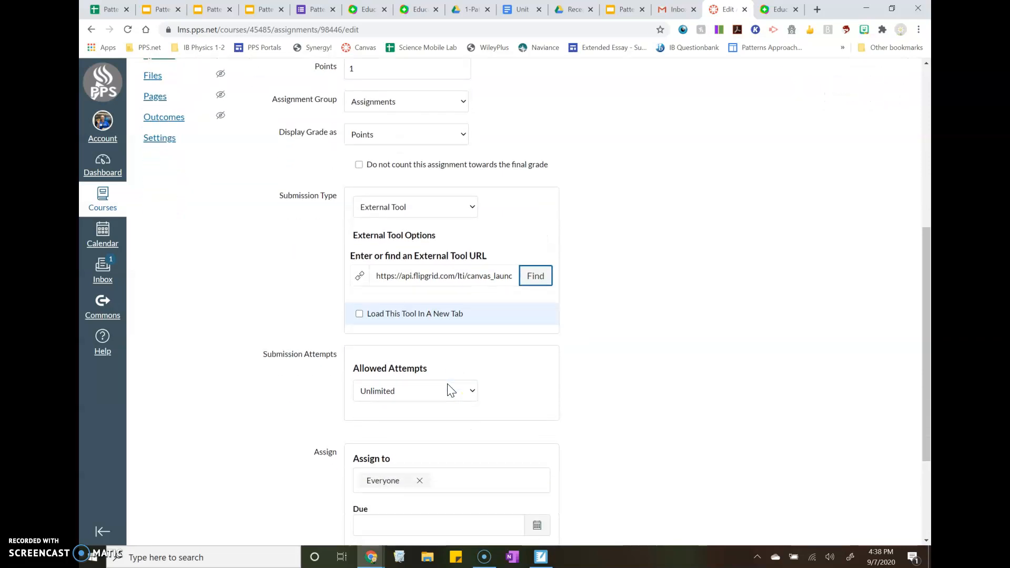
scroll(449, 386, "down", 2)
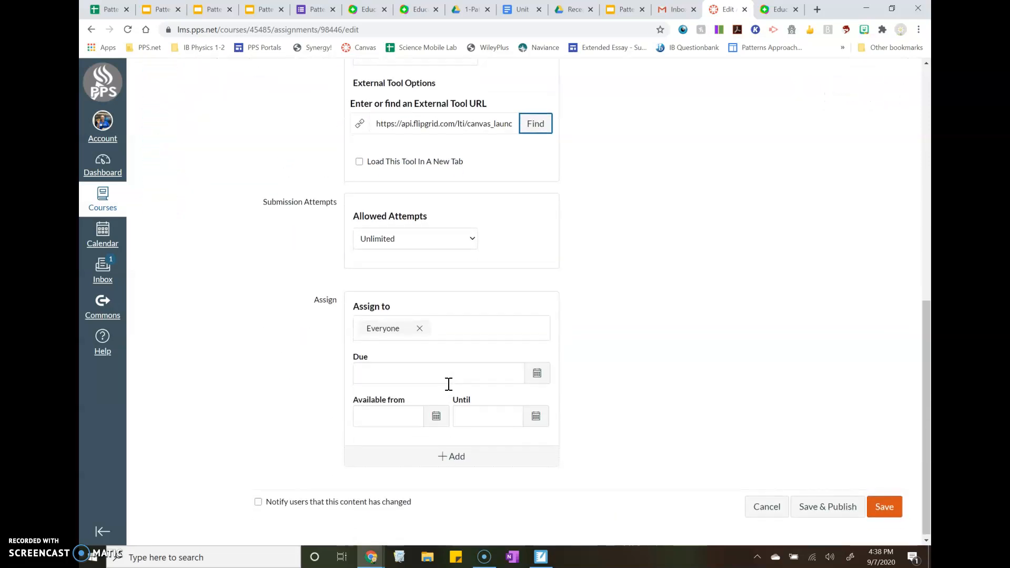
left_click(420, 329)
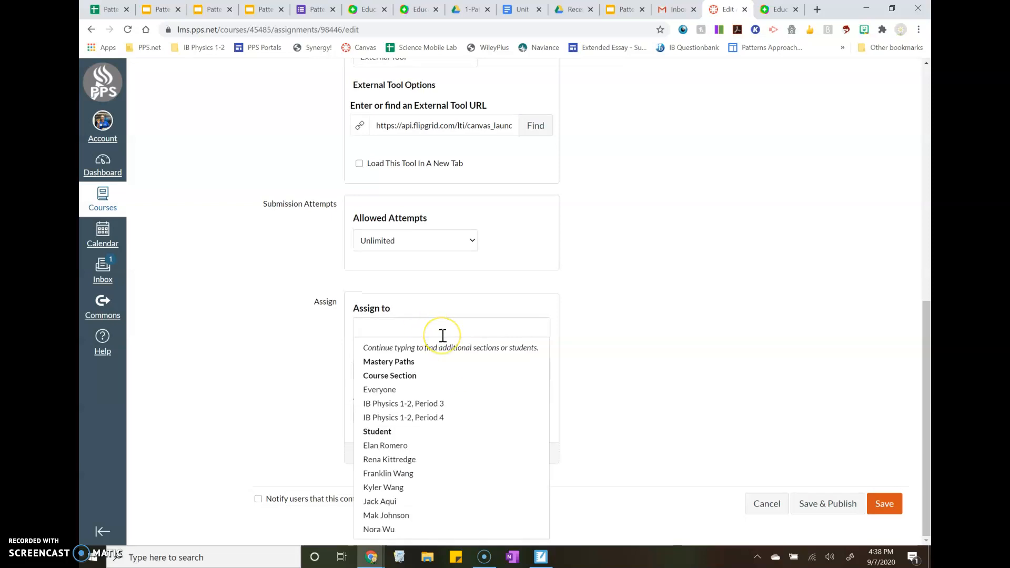
left_click(414, 403)
scroll(660, 349, "up", 2)
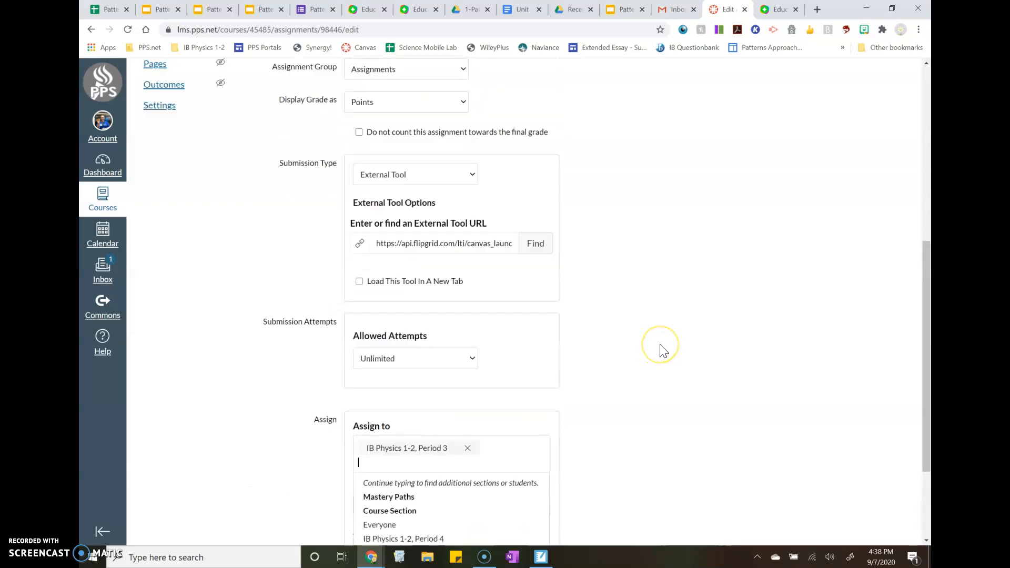
scroll(661, 350, "up", 6)
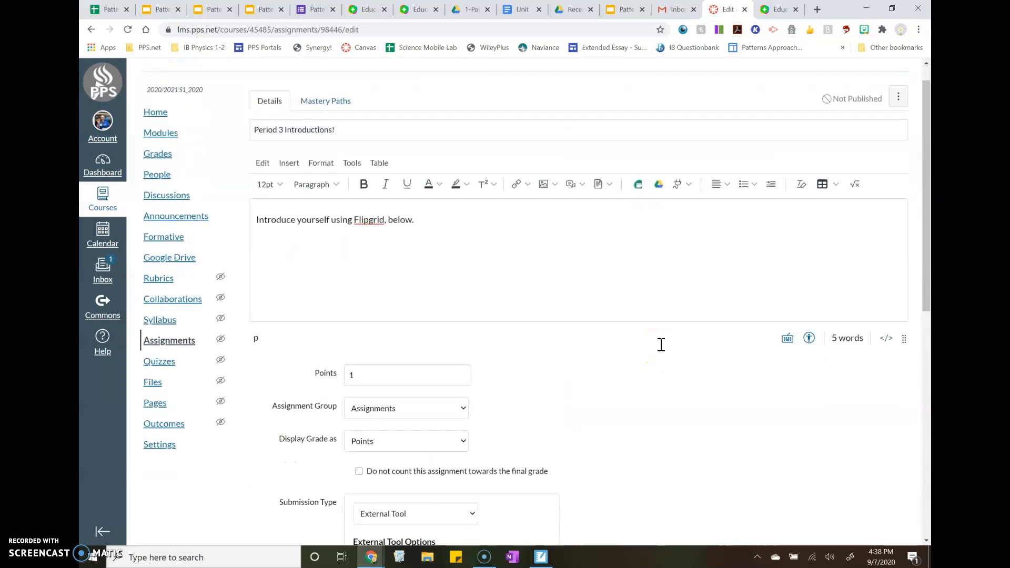
scroll(661, 349, "down", 8)
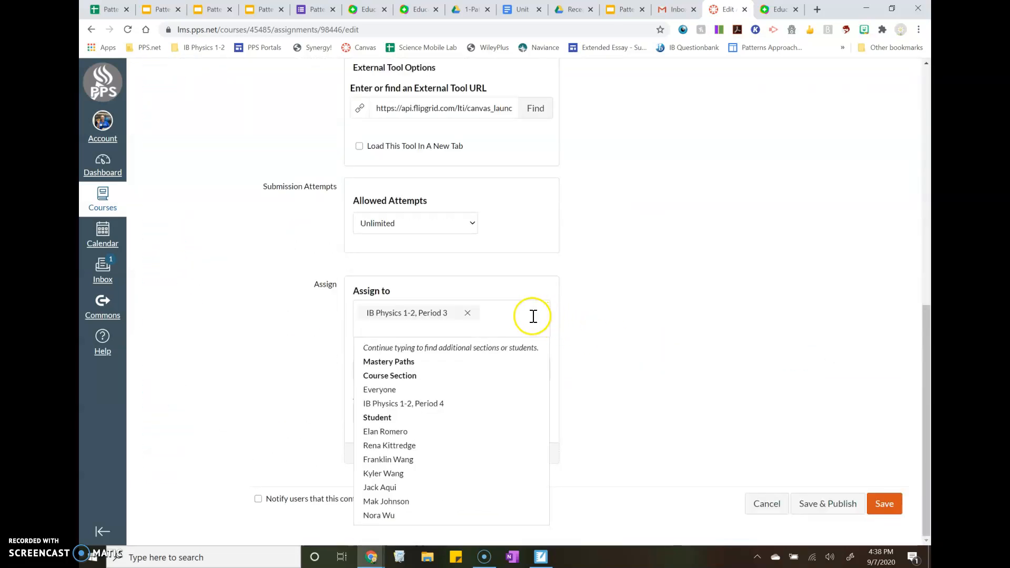
left_click(581, 315)
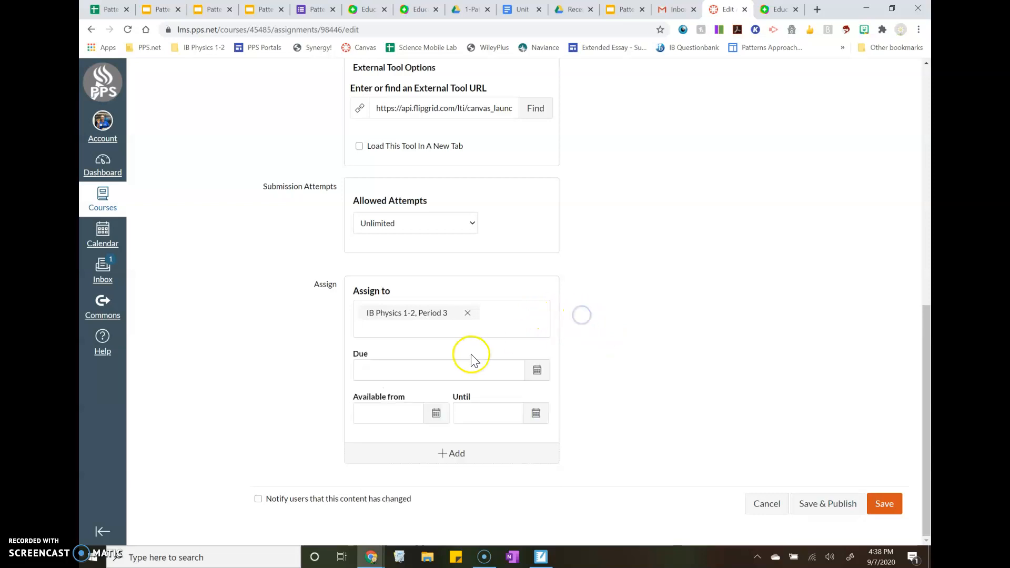
Set due Sep 17 11:59pm, available from Sep 10 12am until Sep 17
left_click(537, 371)
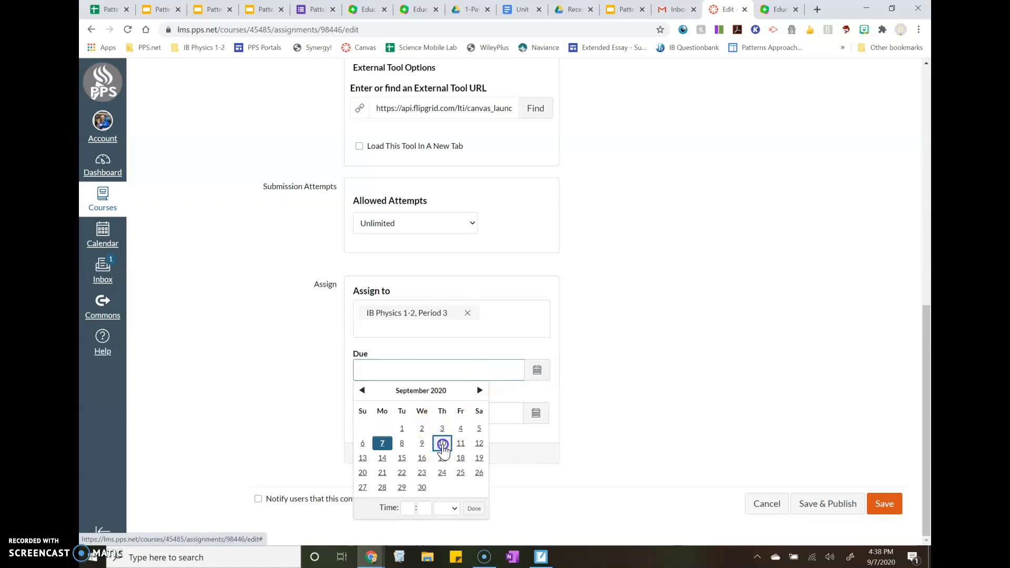
left_click(442, 444)
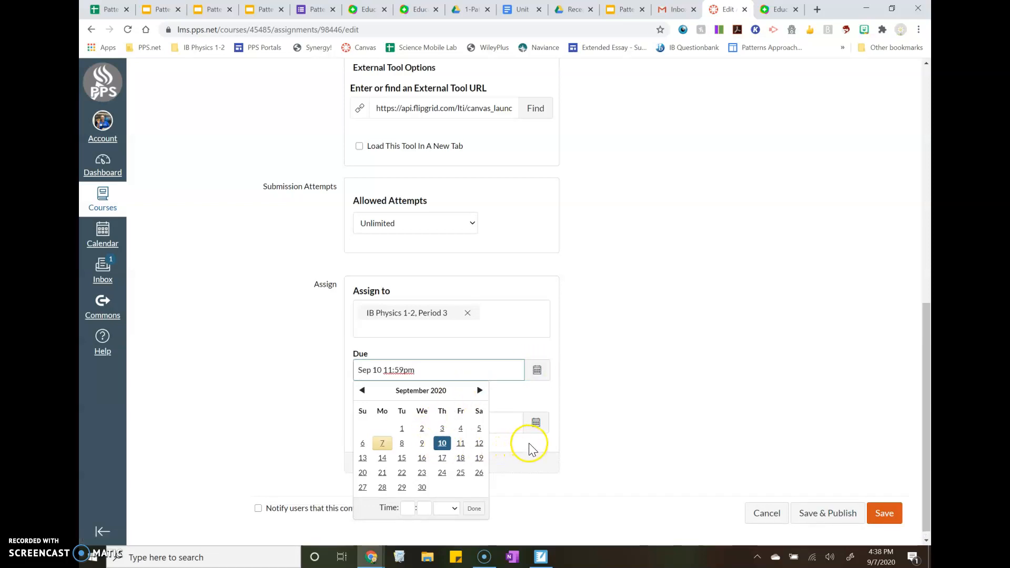
left_click(443, 461)
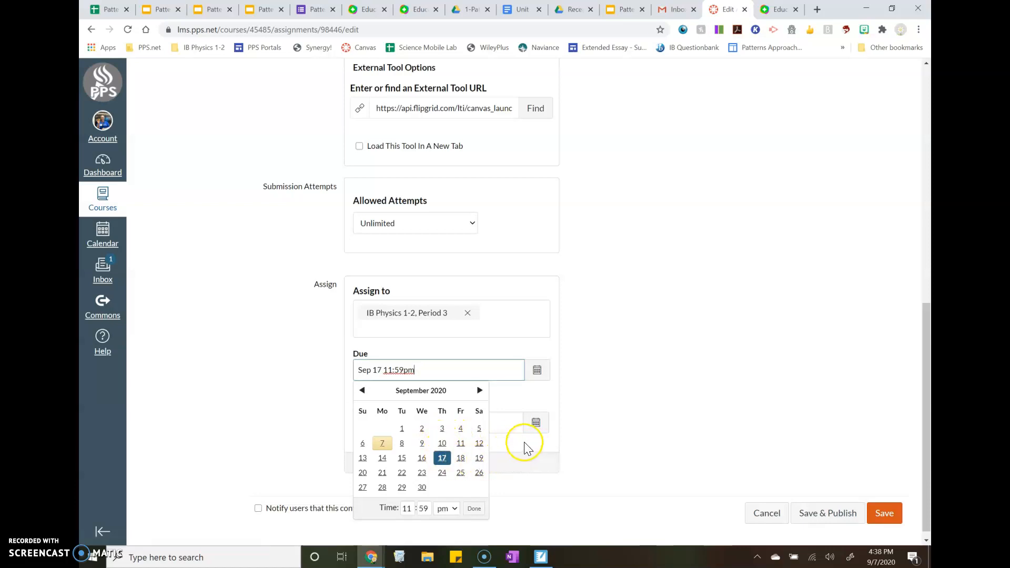
left_click(521, 443)
left_click(436, 423)
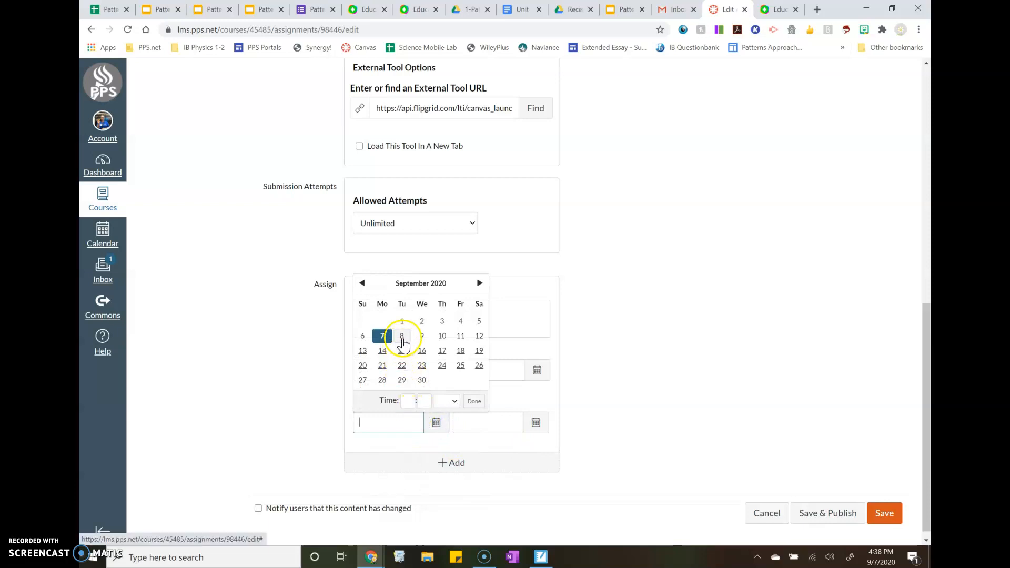
left_click(442, 337)
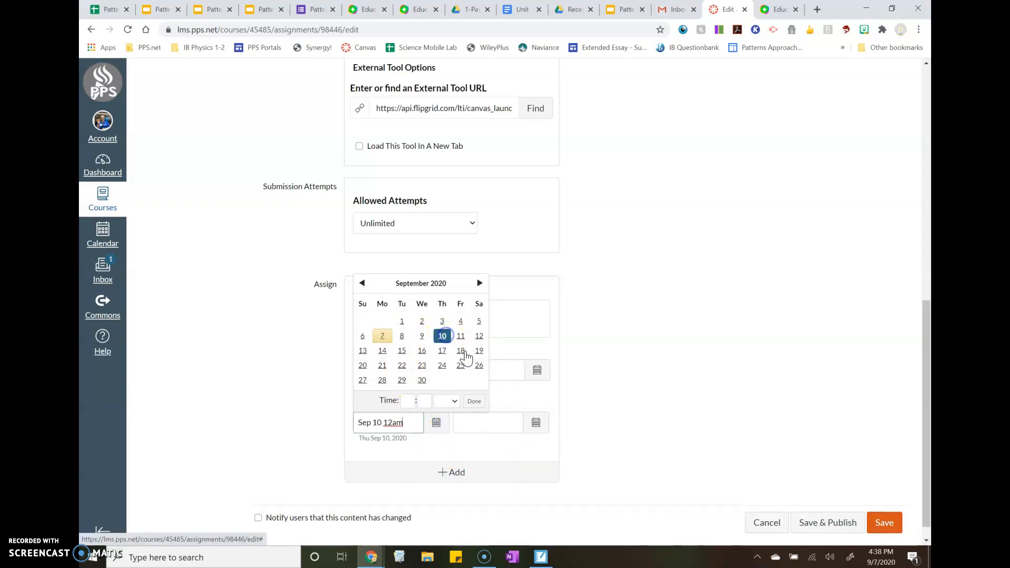
left_click(536, 423)
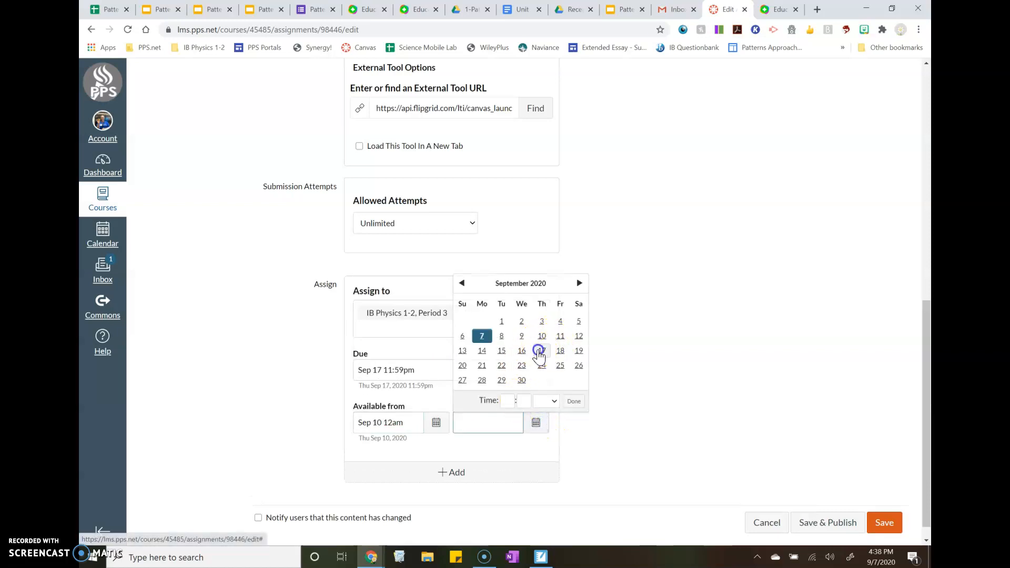
left_click(540, 351)
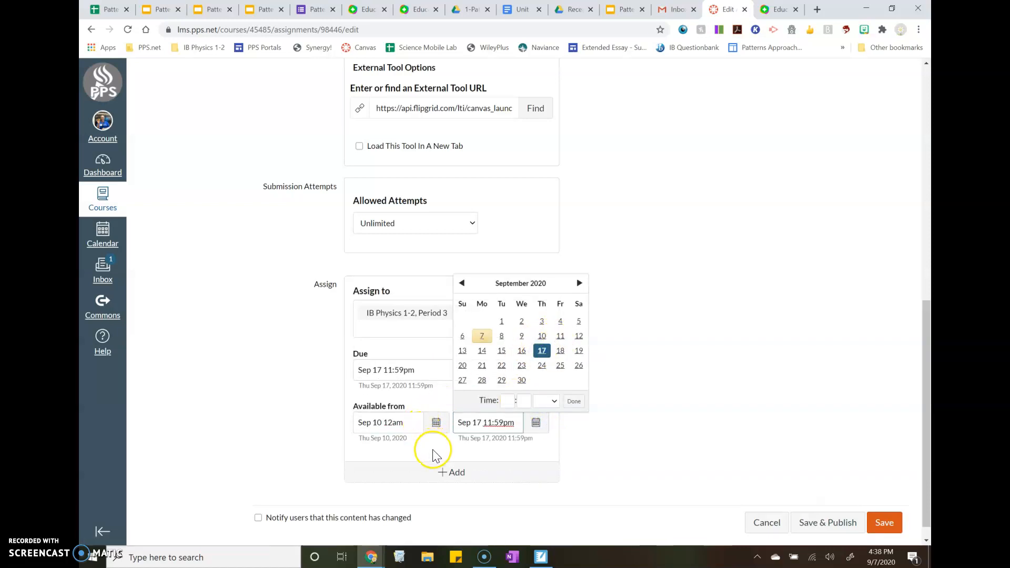
left_click(408, 451)
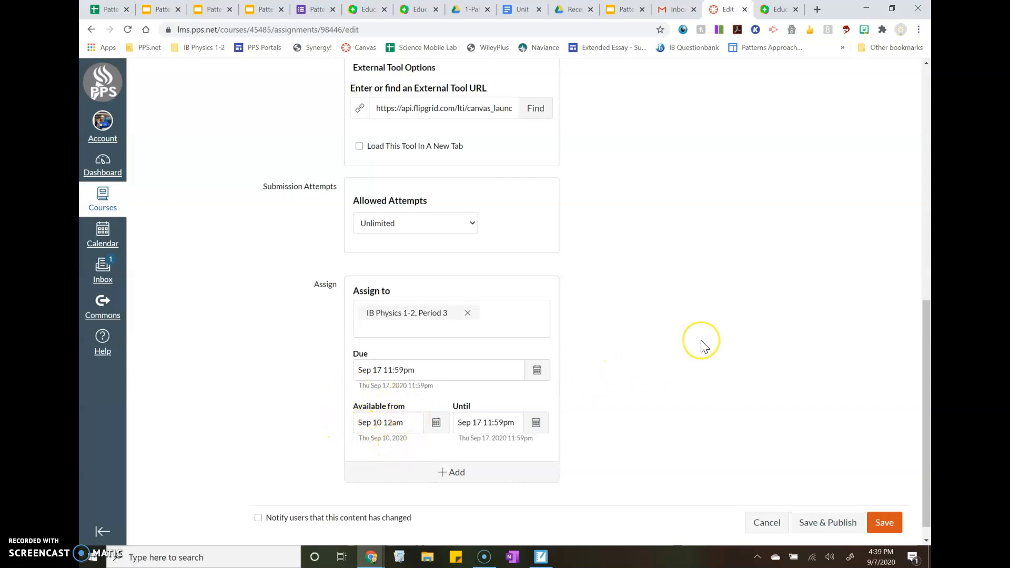
scroll(701, 344, "up", 5)
scroll(705, 347, "up", 4)
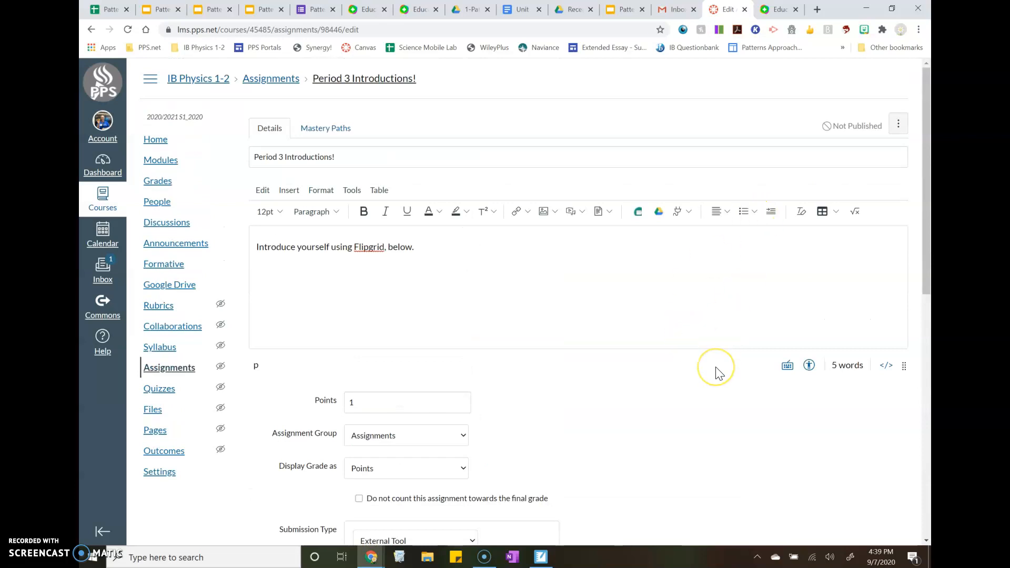
scroll(715, 372, "down", 10)
Save the Period 3 Introductions! assignment, continuing past the other-section warning
left_click(764, 505)
key("alt+p")
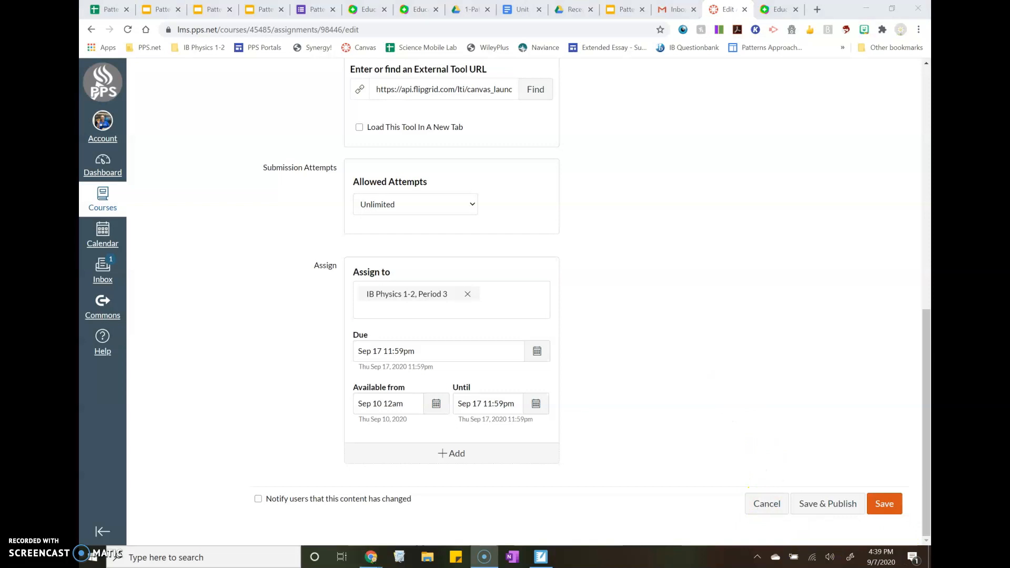
left_click(886, 503)
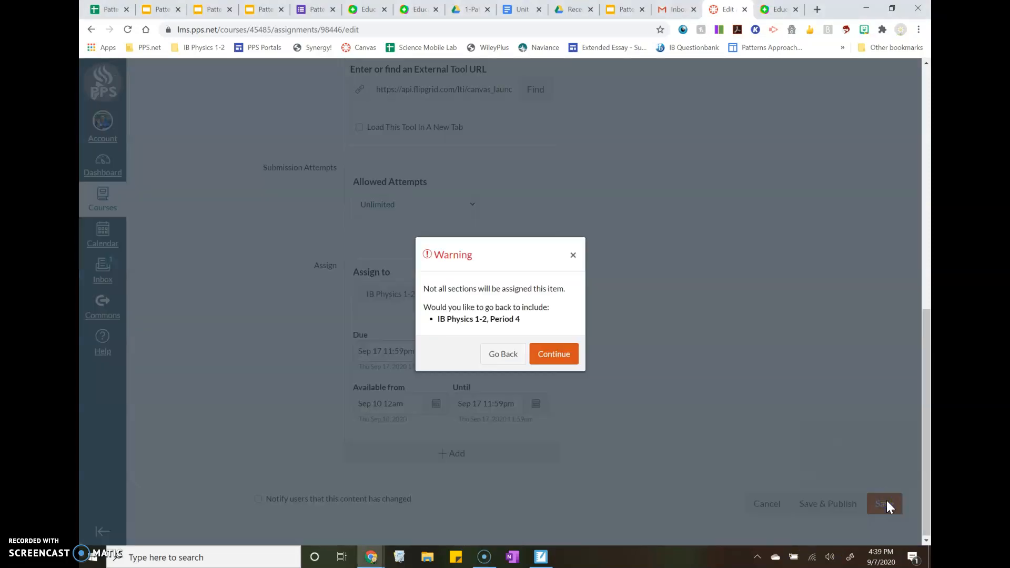
left_click(558, 355)
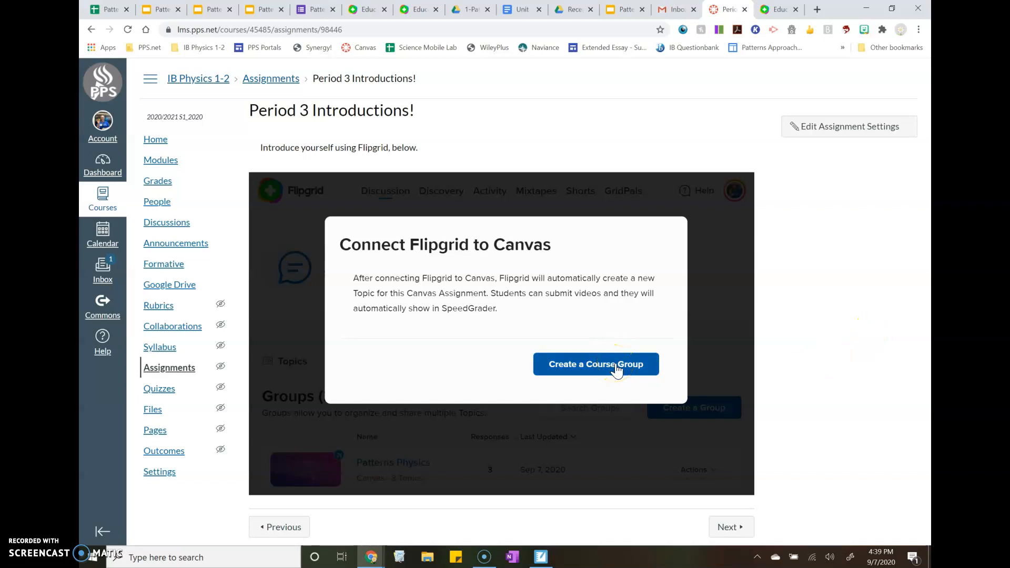
Connect Flipgrid by creating a course group, generating the embedded Period 3 Introductions! topic
left_click(615, 365)
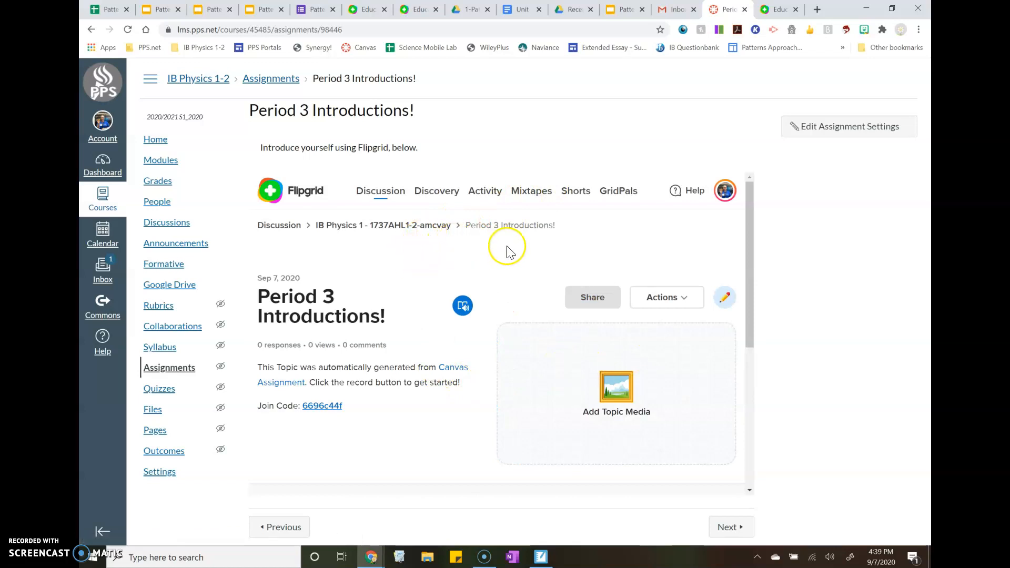
scroll(540, 250, "down", 4)
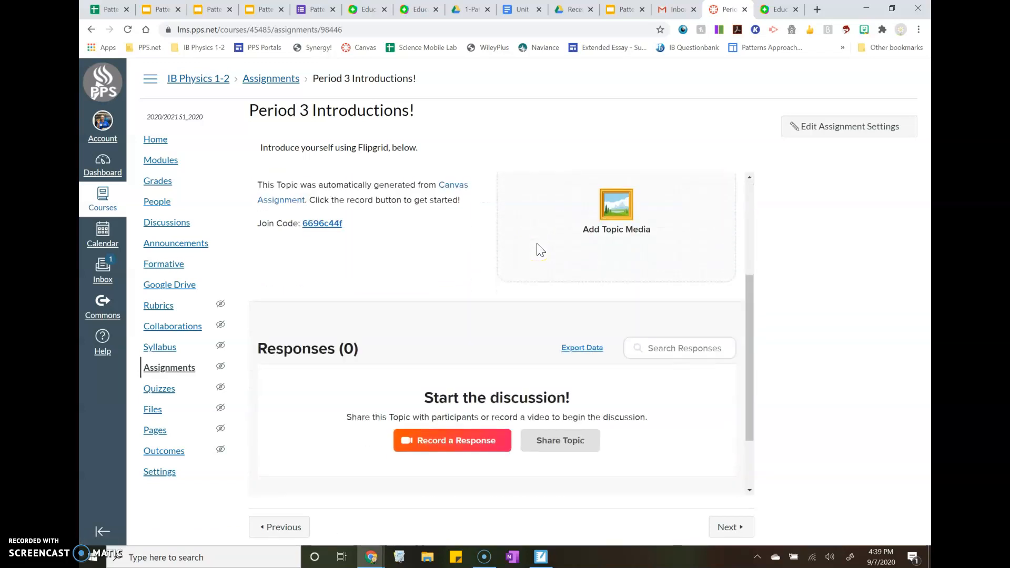
scroll(539, 250, "up", 2)
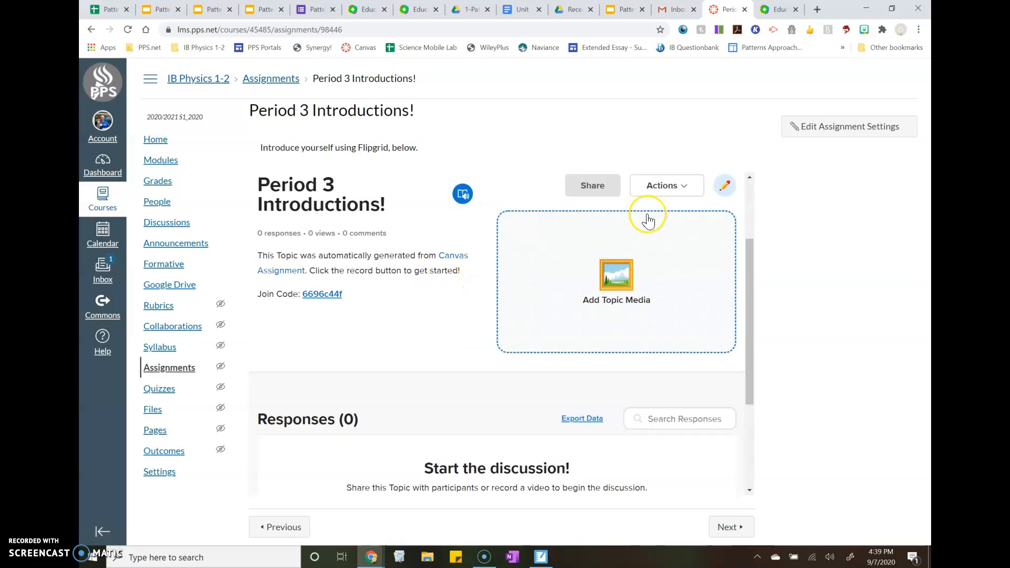
Open the Flipgrid topic editor and insert a blank line above the generated prompt text
left_click(724, 186)
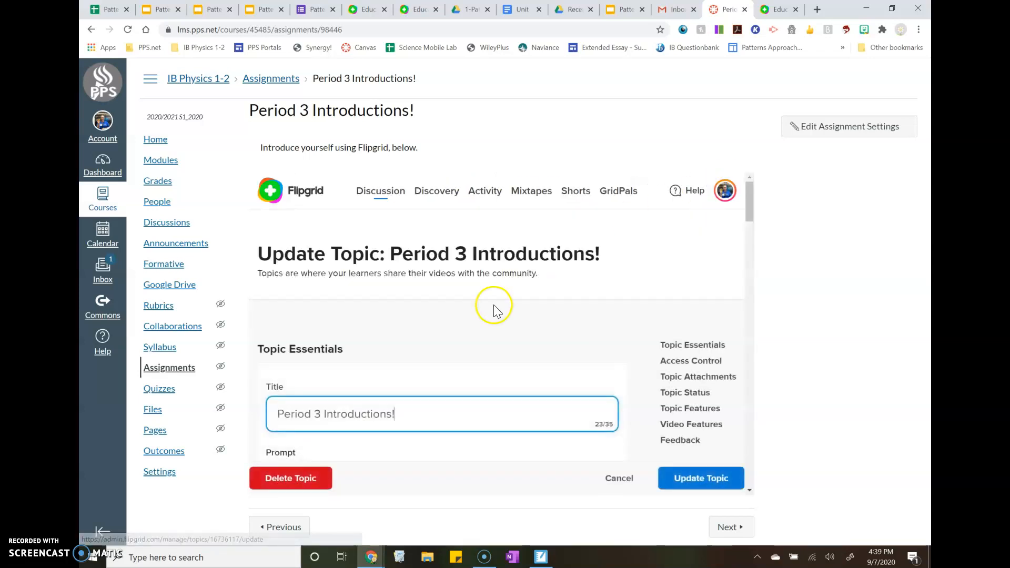
scroll(390, 418, "down", 3)
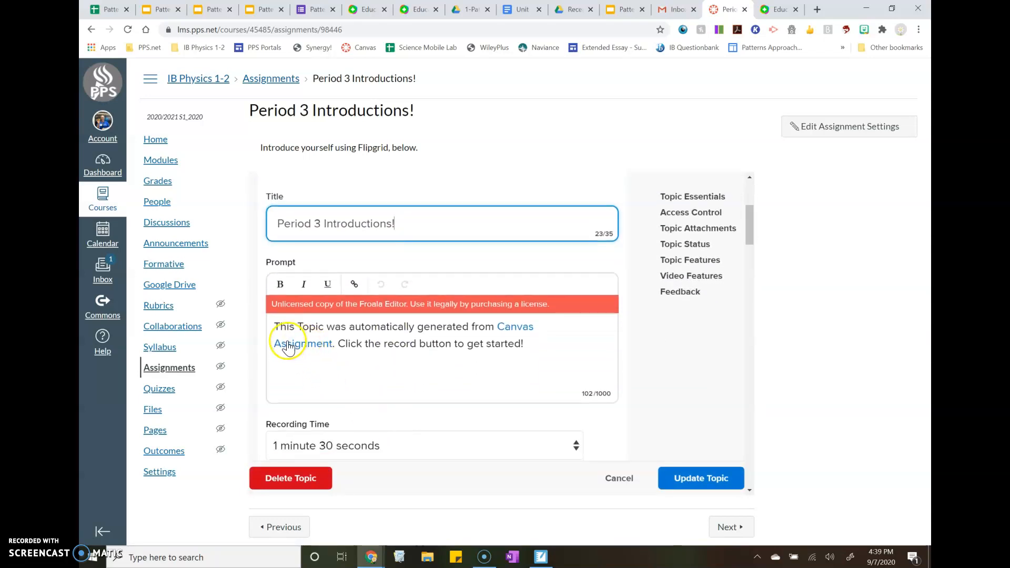
left_click(276, 326)
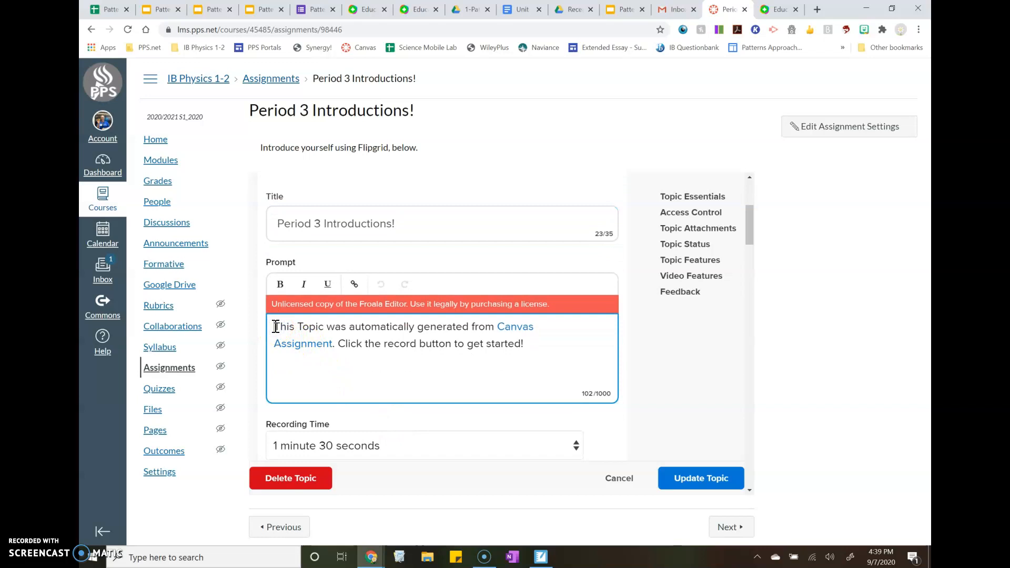
key("Return")
key("Return")
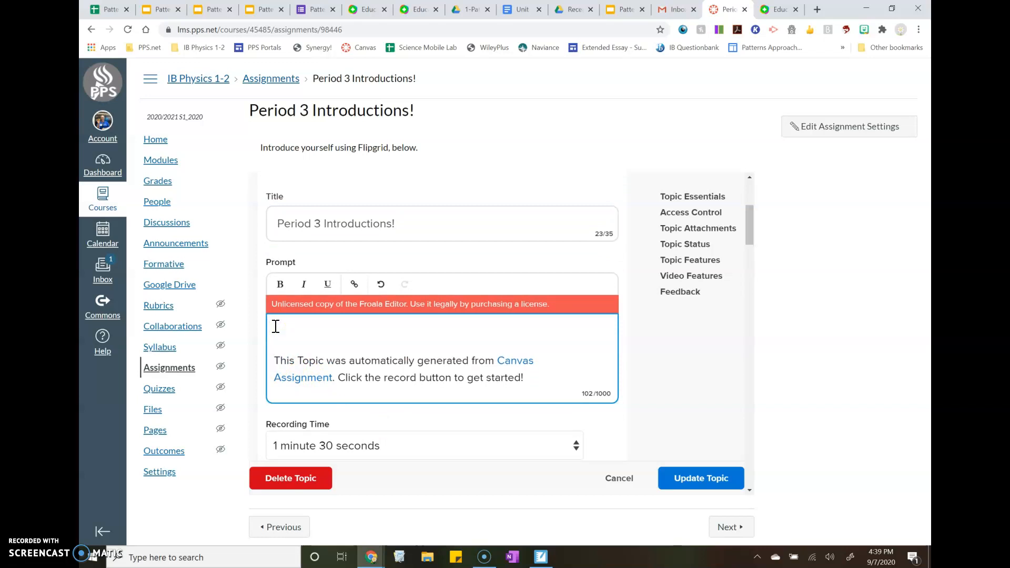
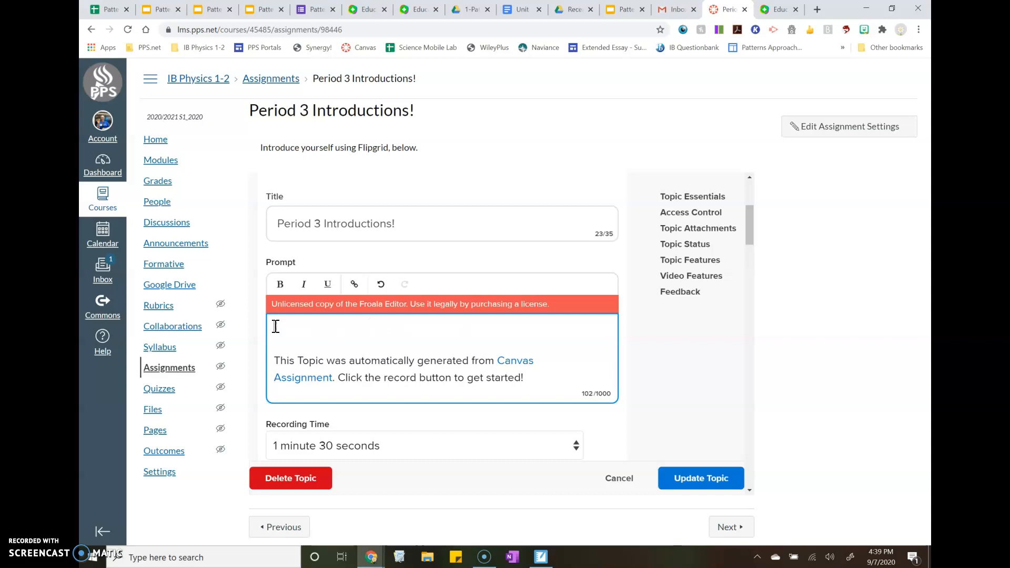
Copy the Period 8 Introductions! instructions from Flipgrid's Patterns Physics group for the Period 3 prompt
left_click(778, 11)
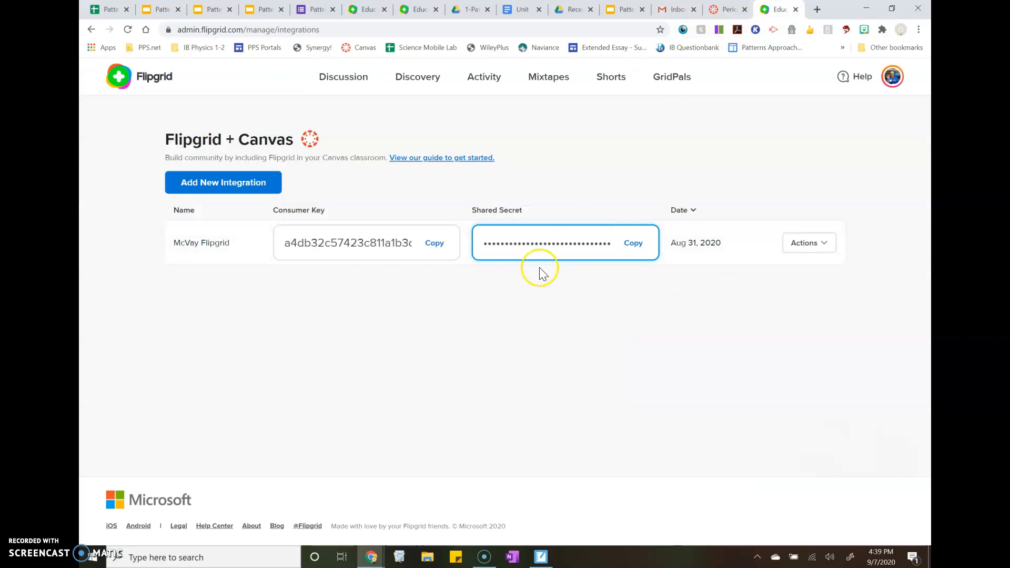
left_click(349, 90)
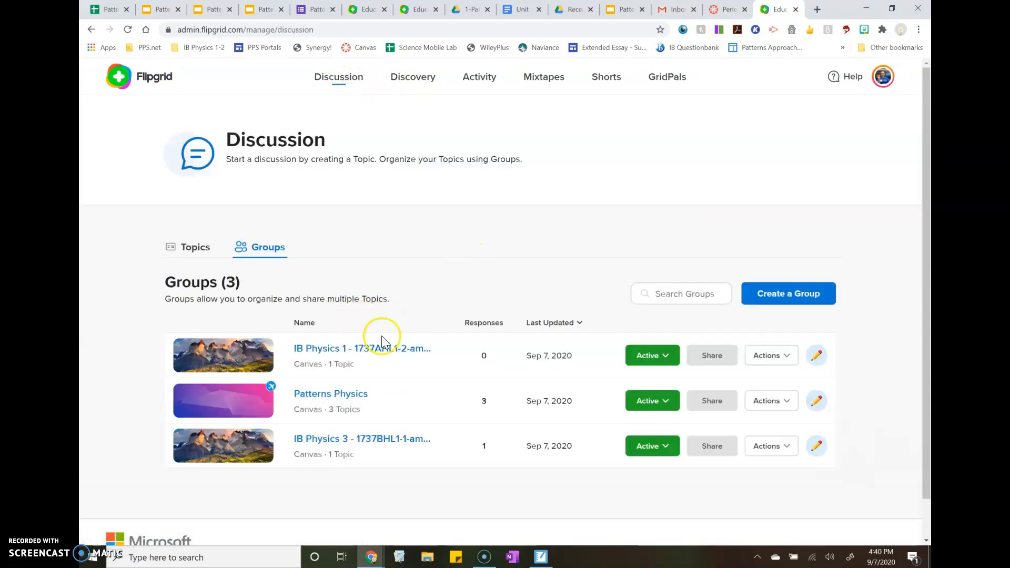
left_click(358, 400)
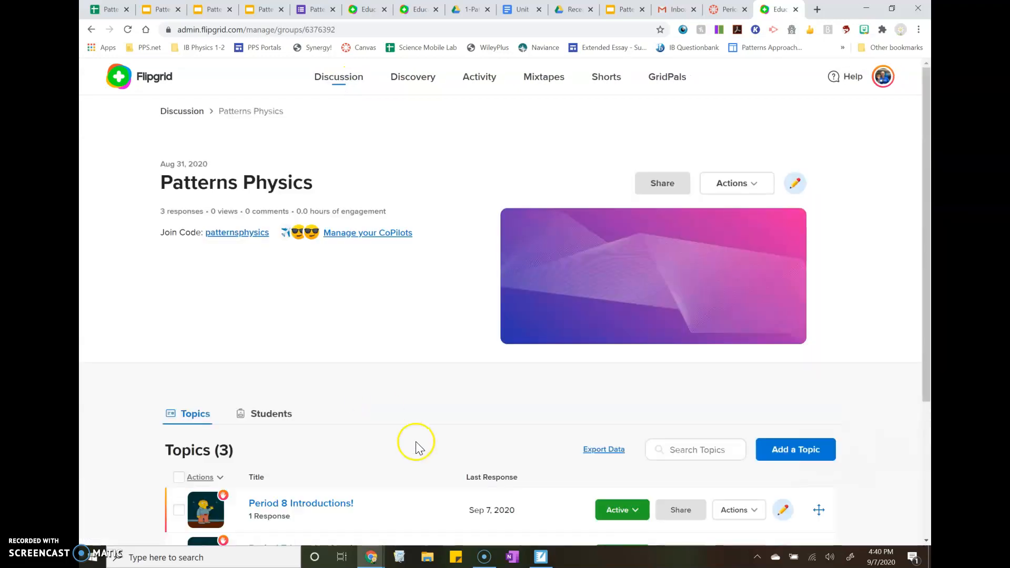
left_click(333, 504)
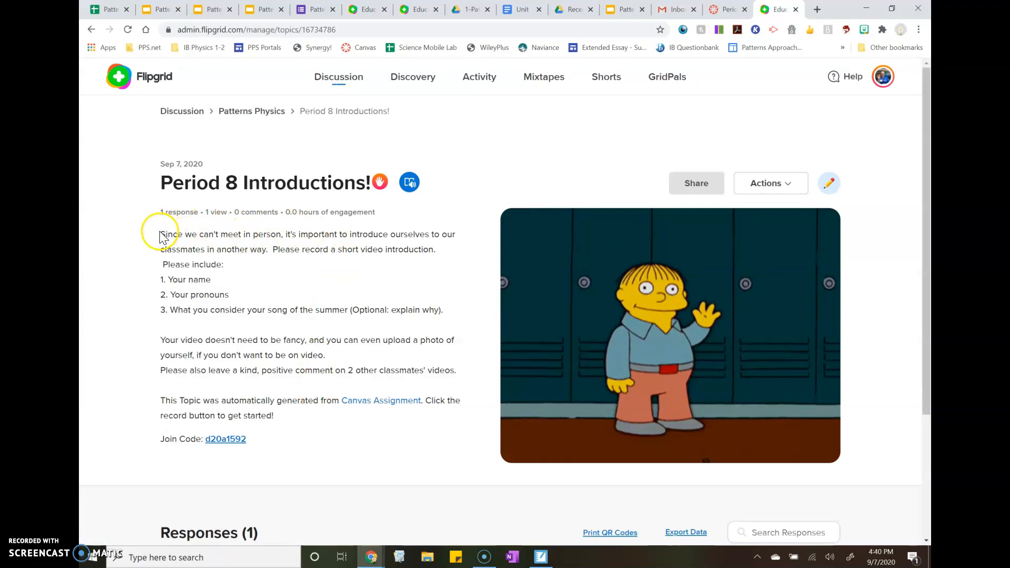
left_click_drag(159, 231, 465, 370)
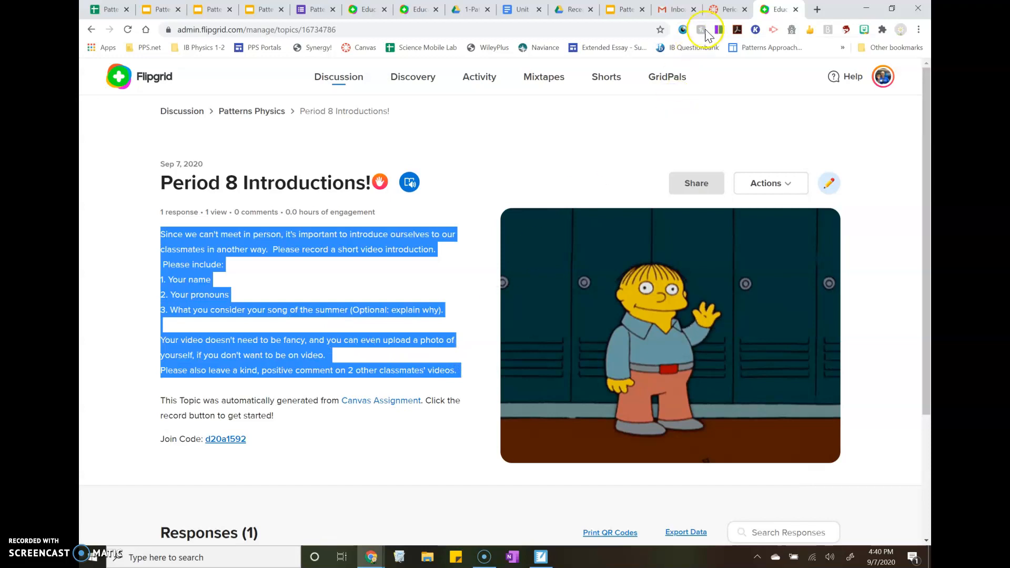
left_click(725, 10)
left_click(290, 325)
Paste the Period 8 introduction instructions ("Since we can't meet in person…") at the top of the Period 3 prompt
key("ctrl+v")
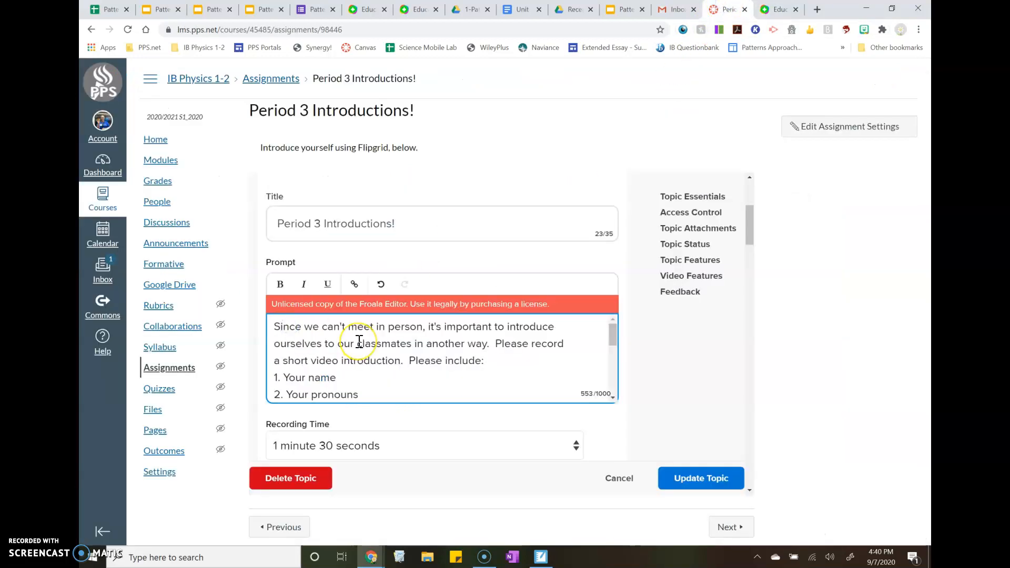
scroll(359, 342, "down", 2)
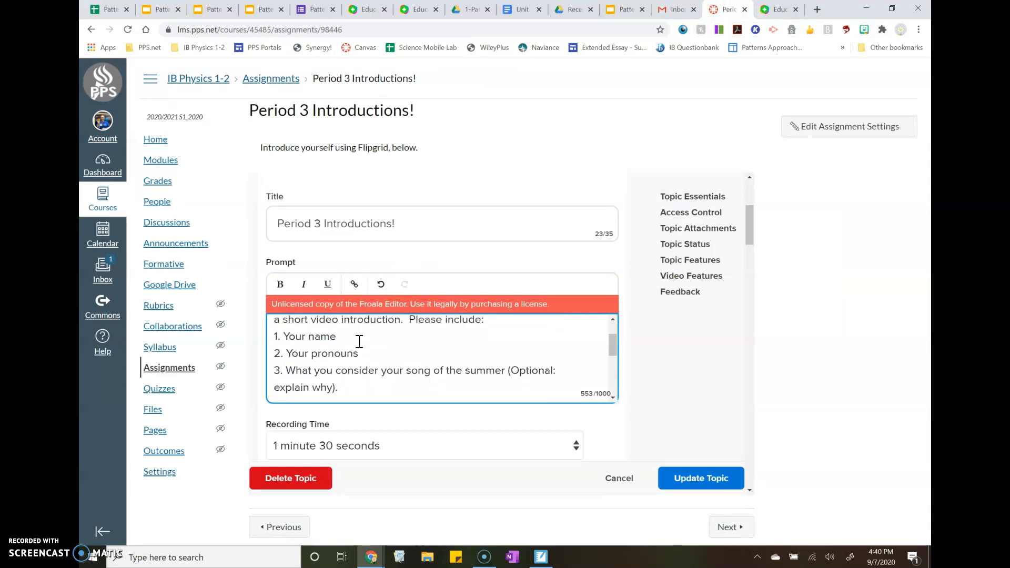
scroll(359, 342, "down", 2)
scroll(359, 342, "down", 1)
scroll(359, 342, "down", 1)
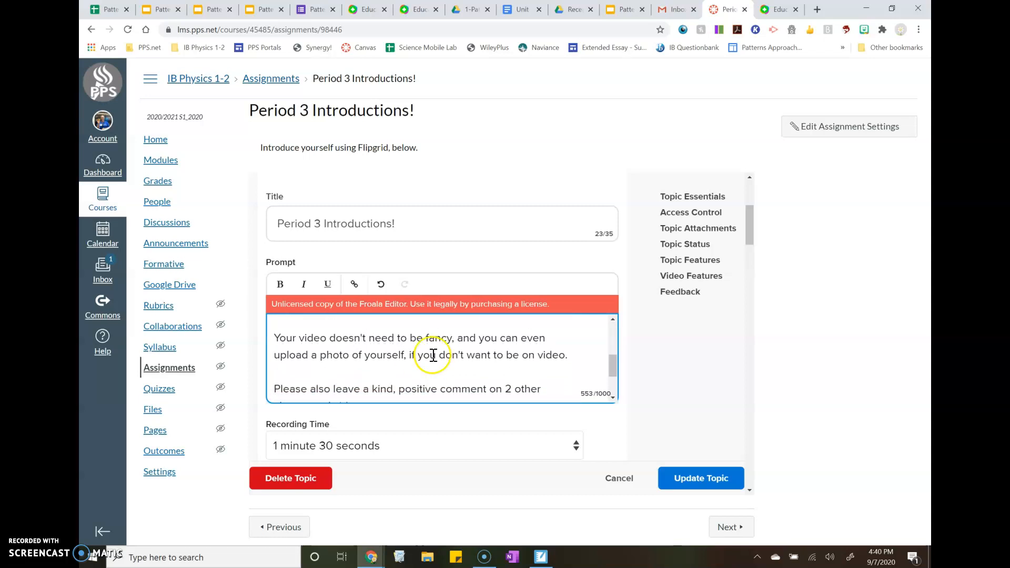
left_click(577, 357)
scroll(577, 357, "down", 3)
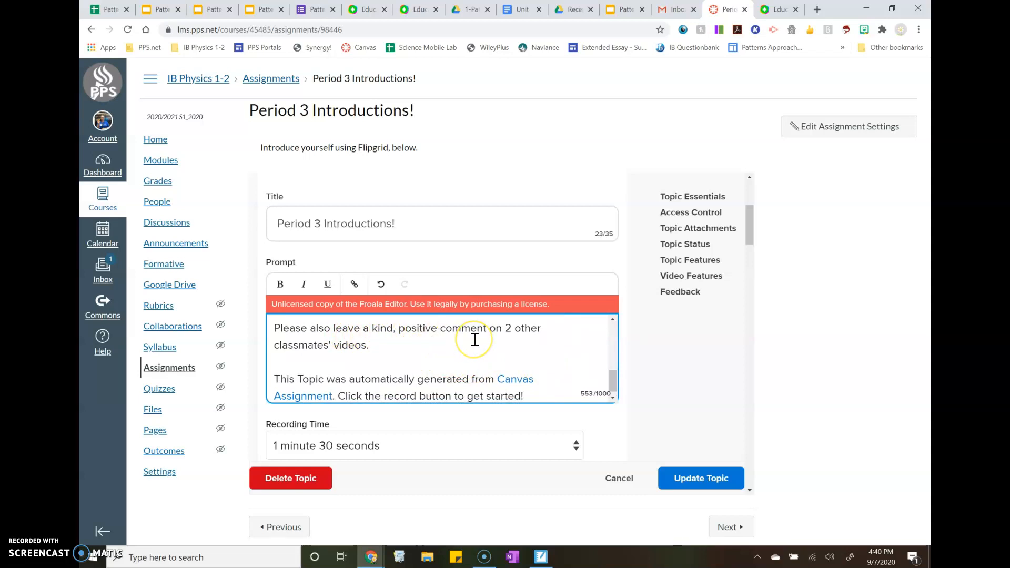
scroll(474, 340, "down", 1)
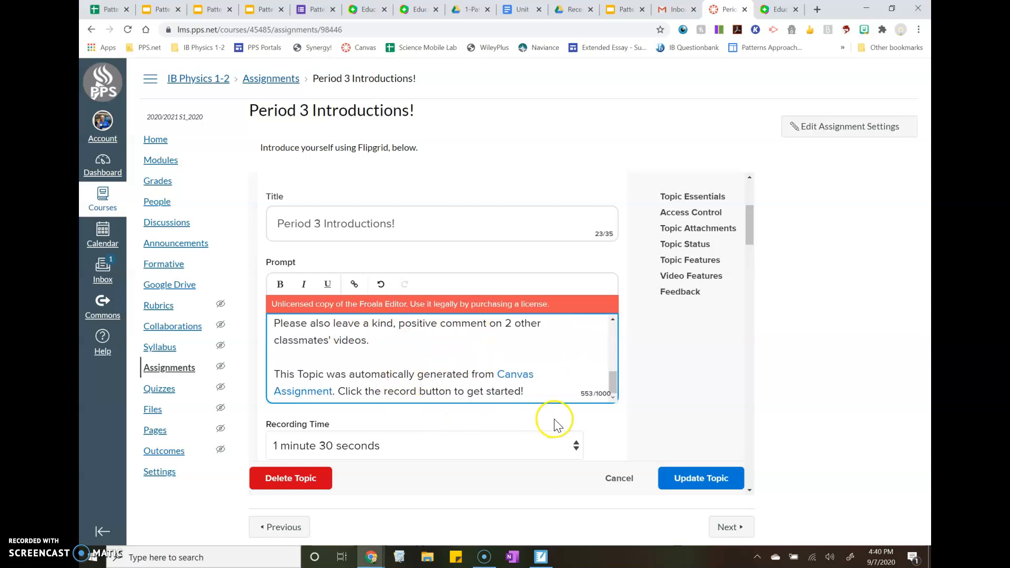
scroll(661, 410, "down", 2)
scroll(661, 411, "down", 3)
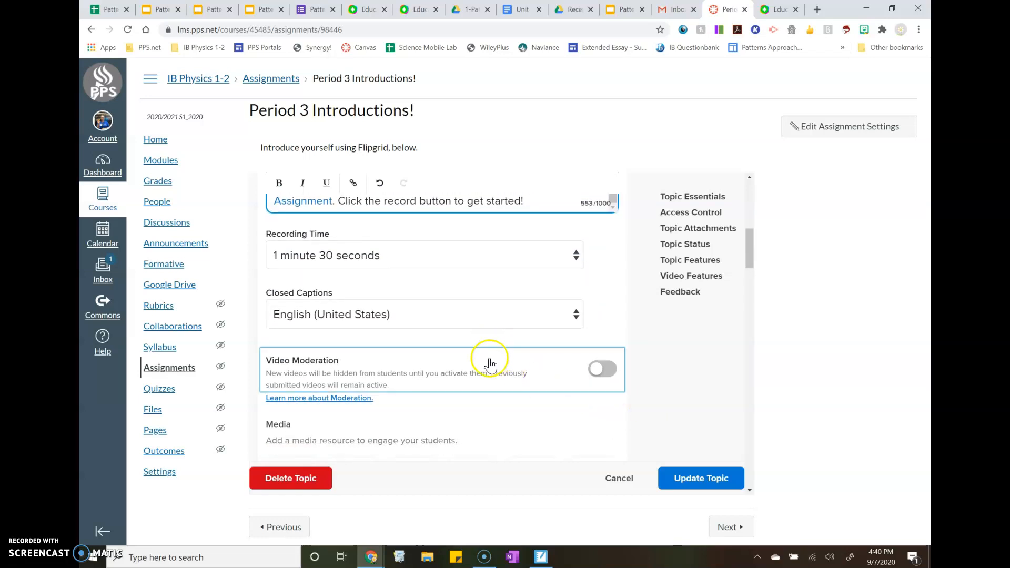
Enable Video Moderation on the Period 3 Introductions! topic and save it with Update Topic
left_click(596, 371)
left_click(650, 372)
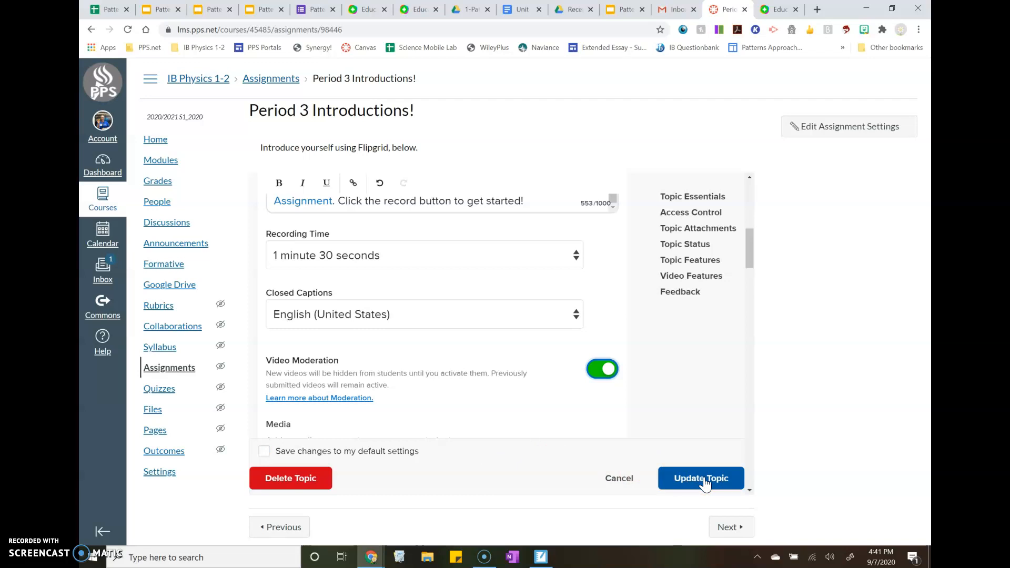
left_click(704, 476)
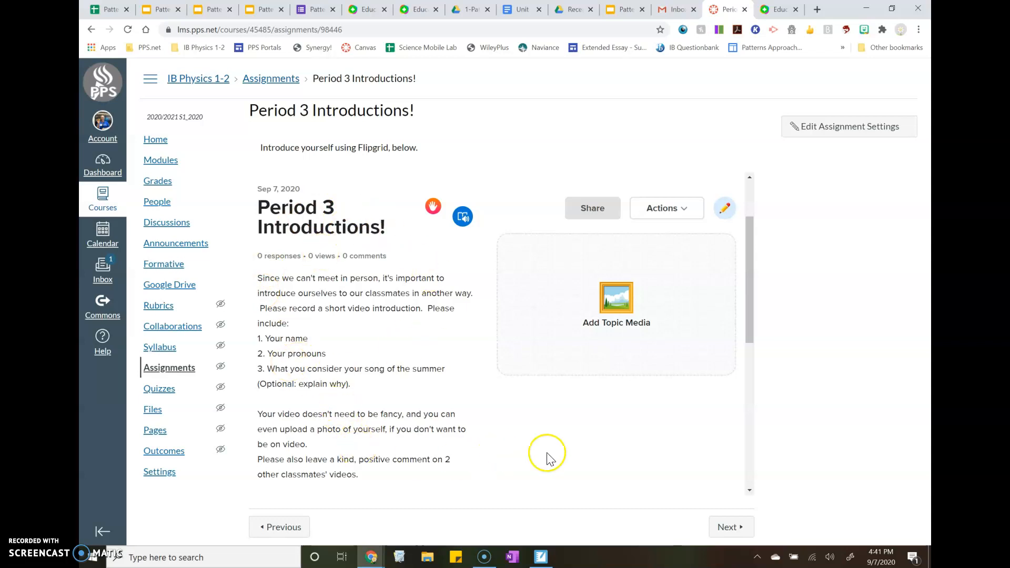
Add Giphy as the topic media and search it for 'Hi'
left_click(613, 304)
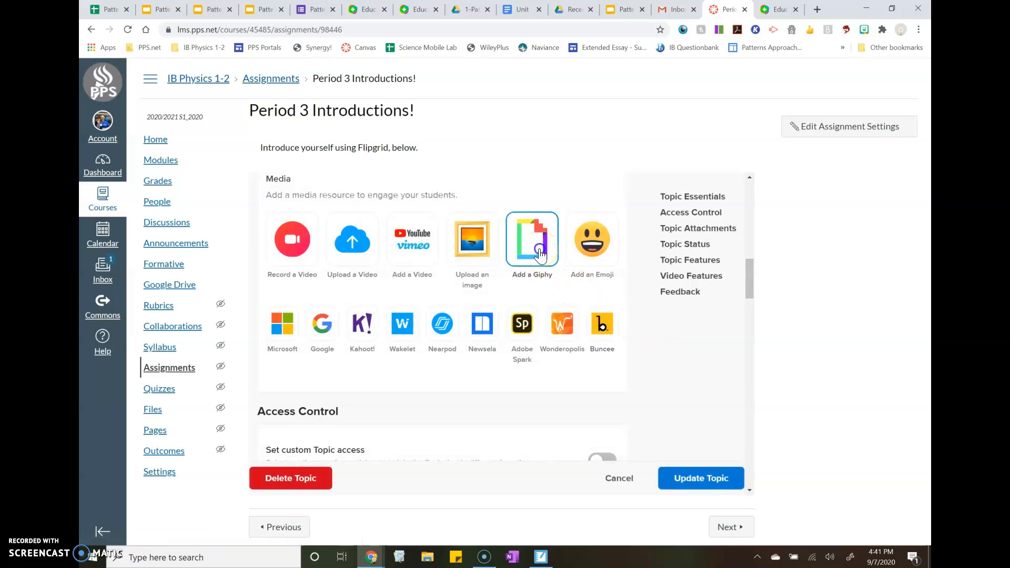
left_click(540, 255)
left_click(536, 300)
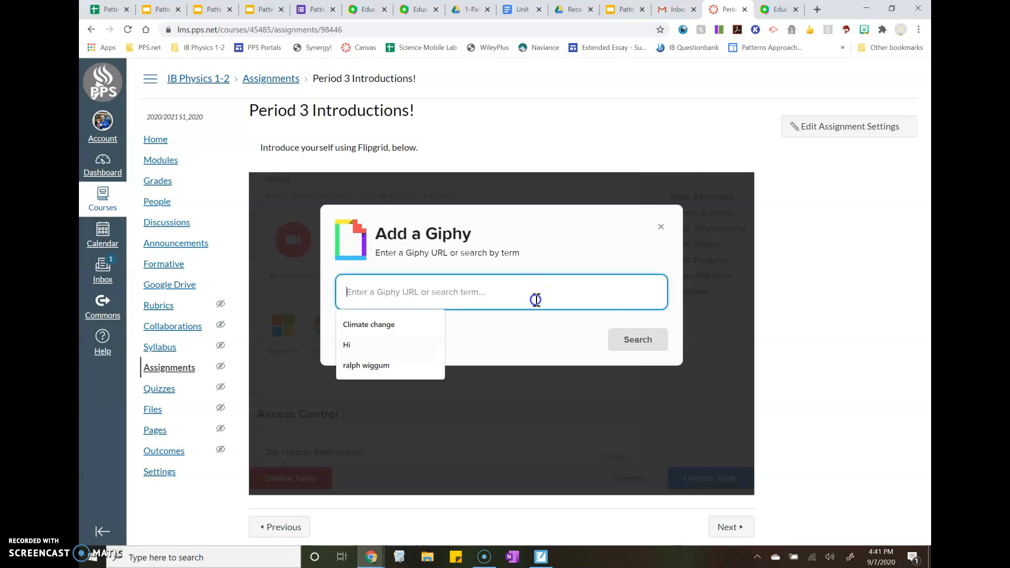
left_click(385, 345)
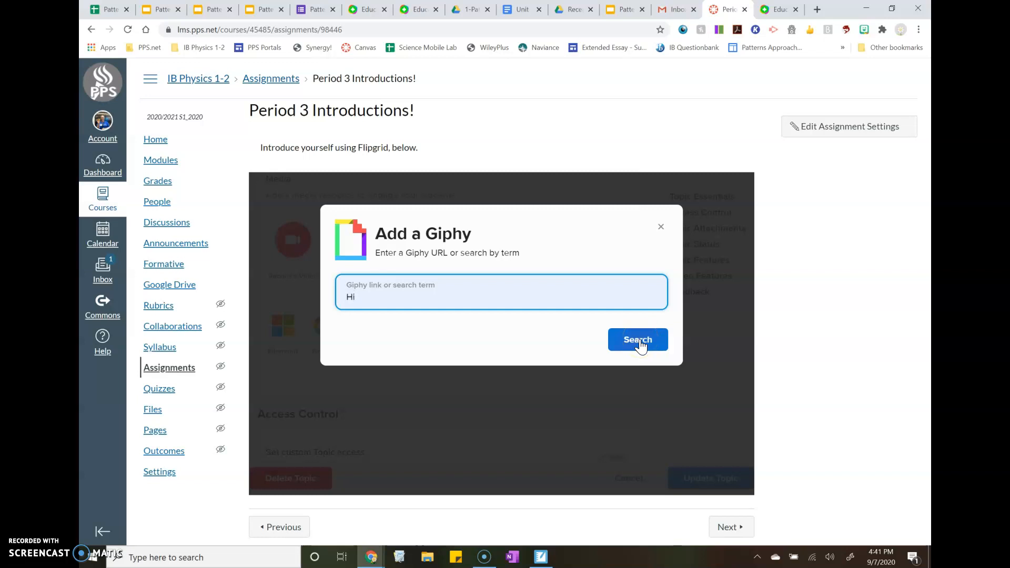
left_click(638, 341)
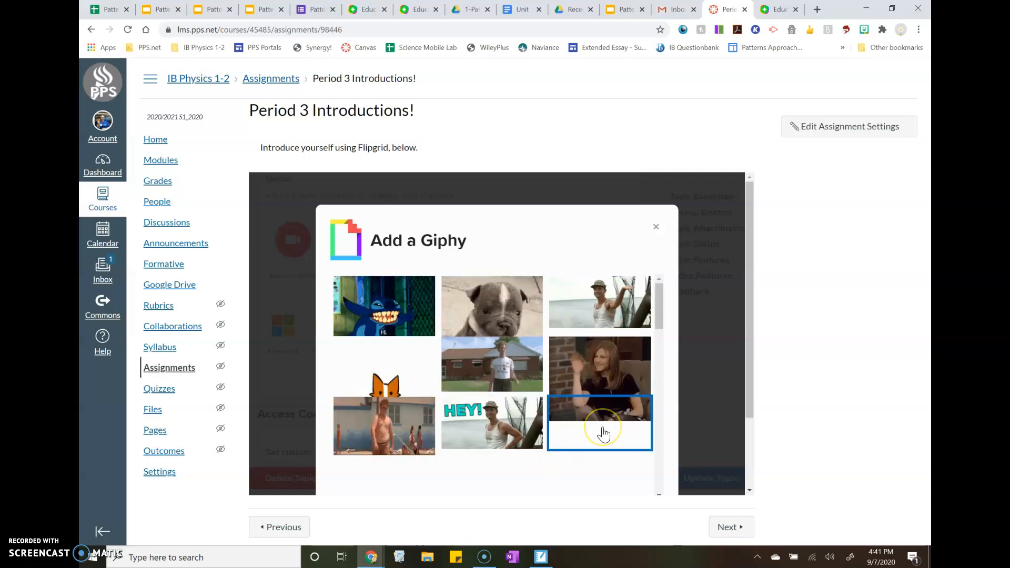
Pick a waving GIF from the 'Hi' results and attach it to the topic
scroll(605, 399, "down", 6)
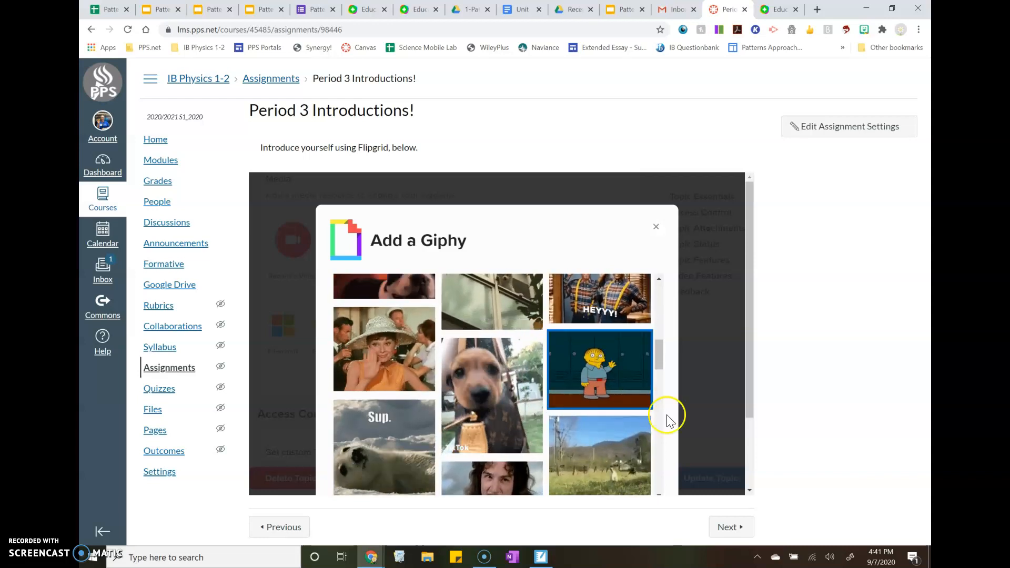
scroll(645, 388, "down", 6)
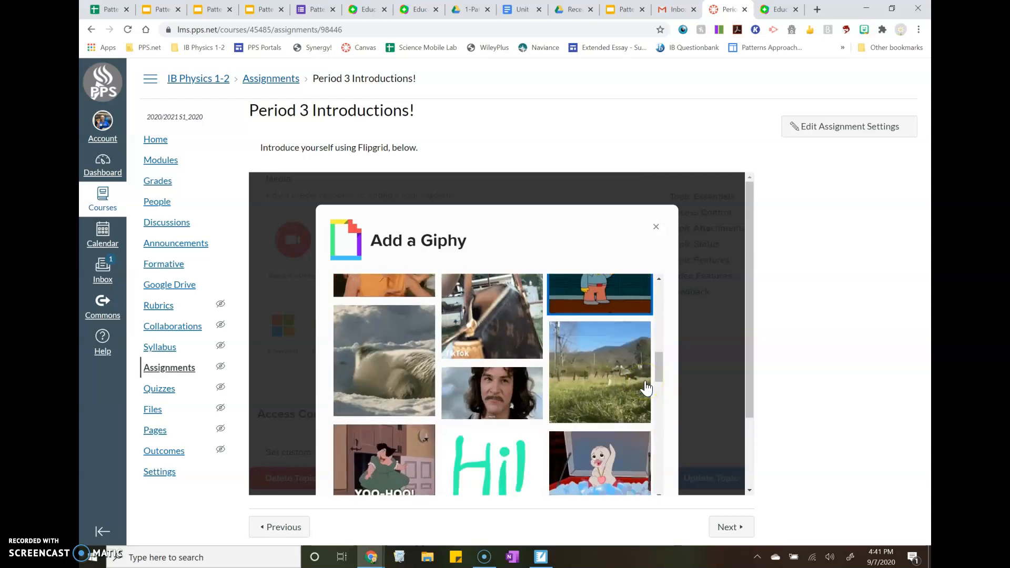
scroll(645, 387, "down", 3)
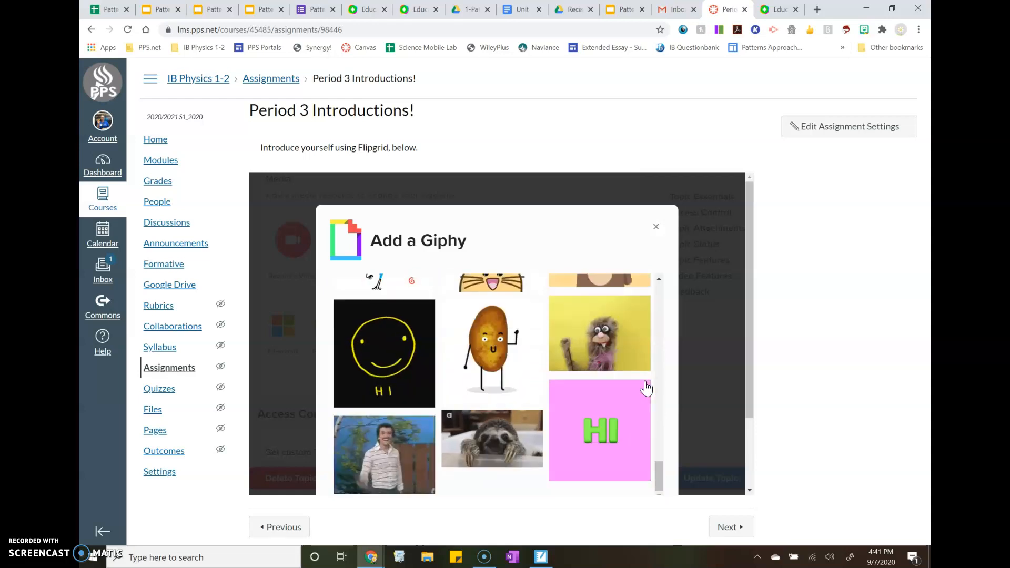
scroll(645, 387, "up", 7)
scroll(646, 387, "up", 2)
scroll(646, 387, "down", 5)
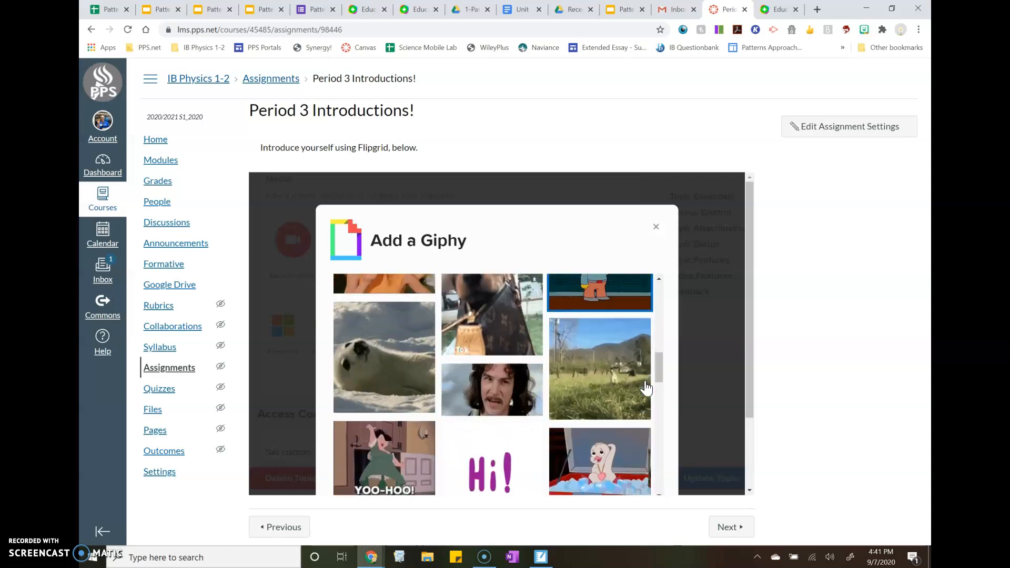
scroll(647, 388, "down", 3)
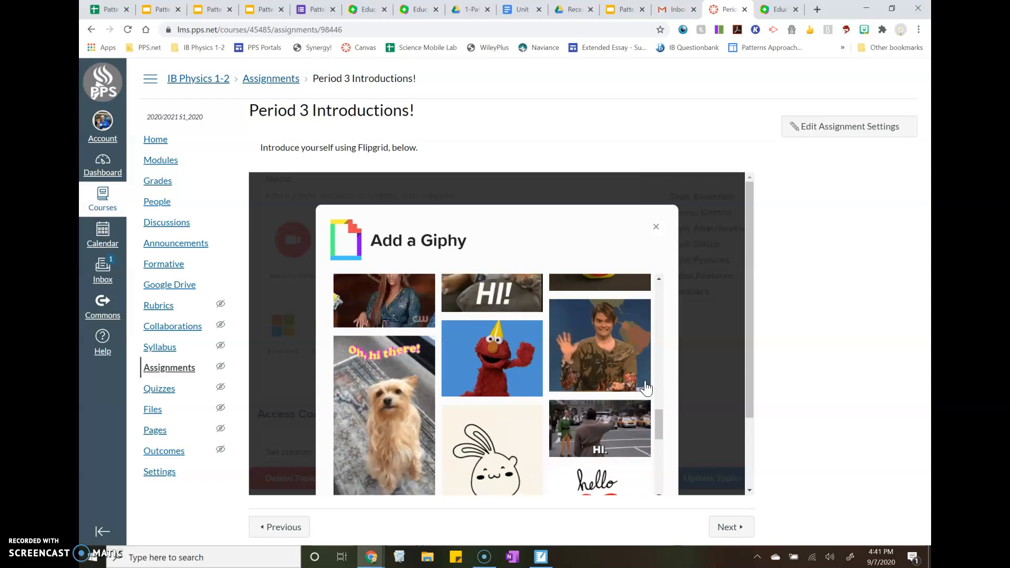
left_click(617, 330)
scroll(617, 330, "up", 2)
scroll(617, 330, "down", 1)
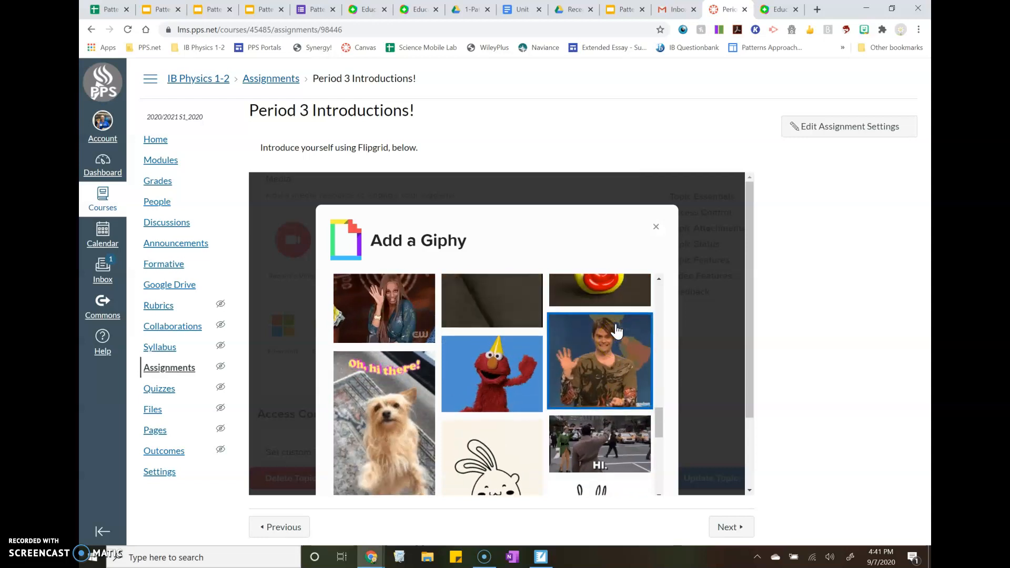
scroll(614, 327, "up", 17)
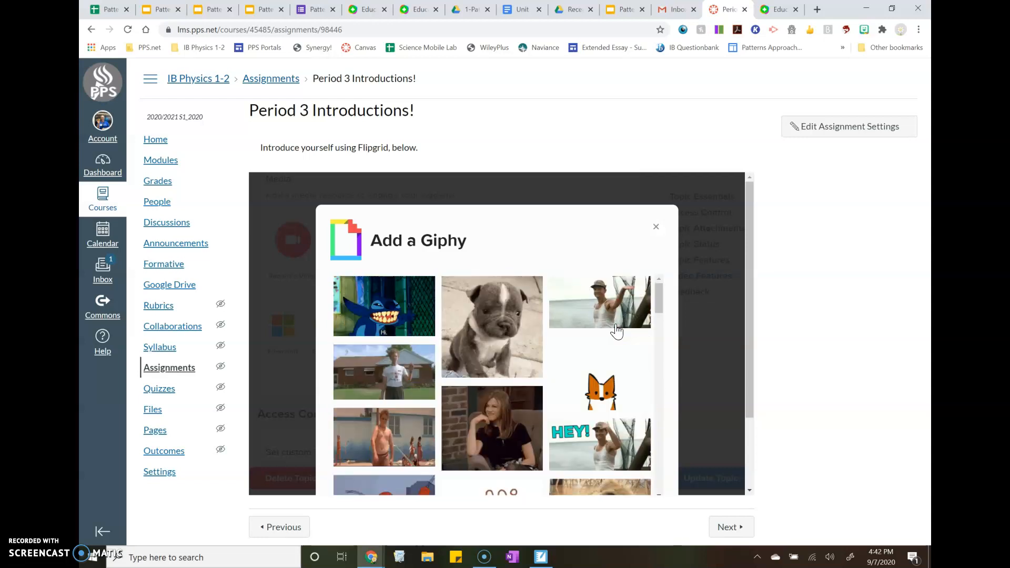
scroll(696, 314, "down", 2)
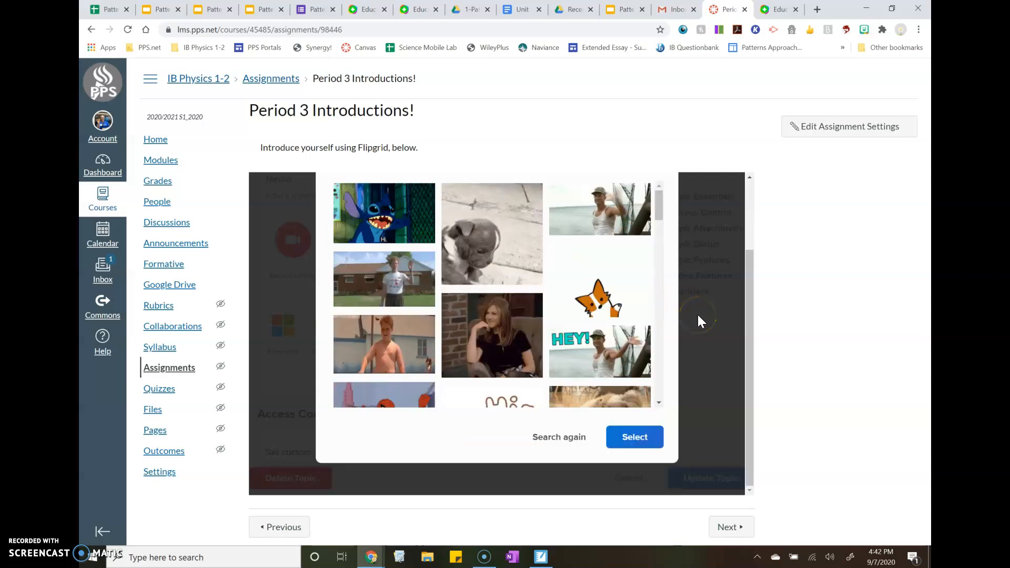
left_click(627, 439)
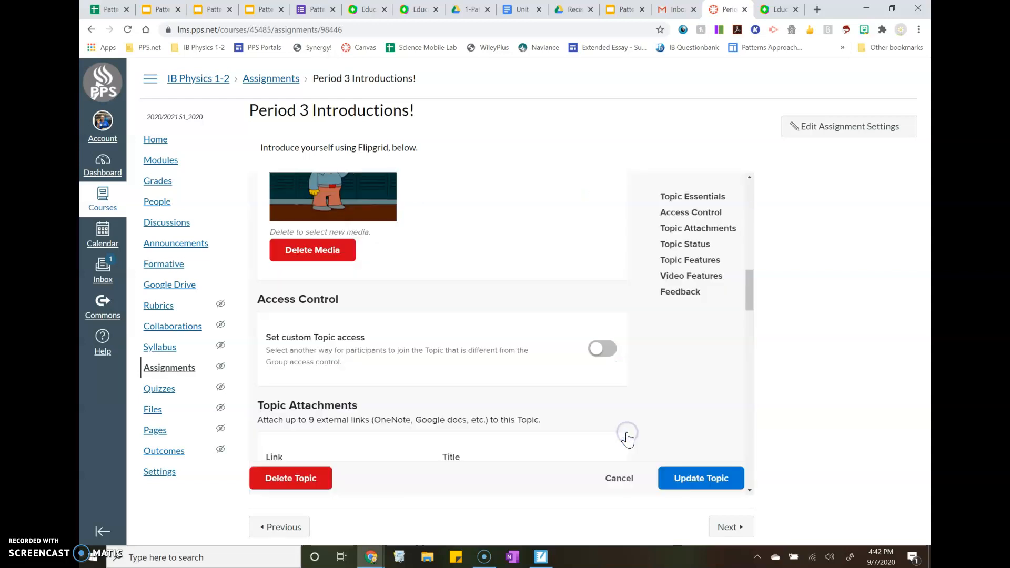
Update the topic and review the embedded prompt, waving GIF, join code and Responses (0)
left_click(721, 476)
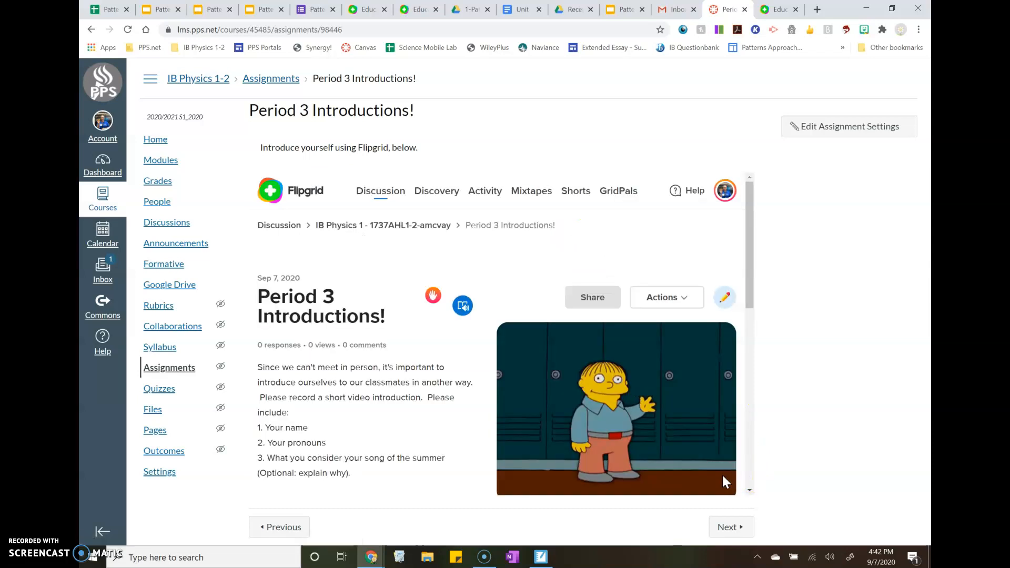
scroll(722, 400, "down", 2)
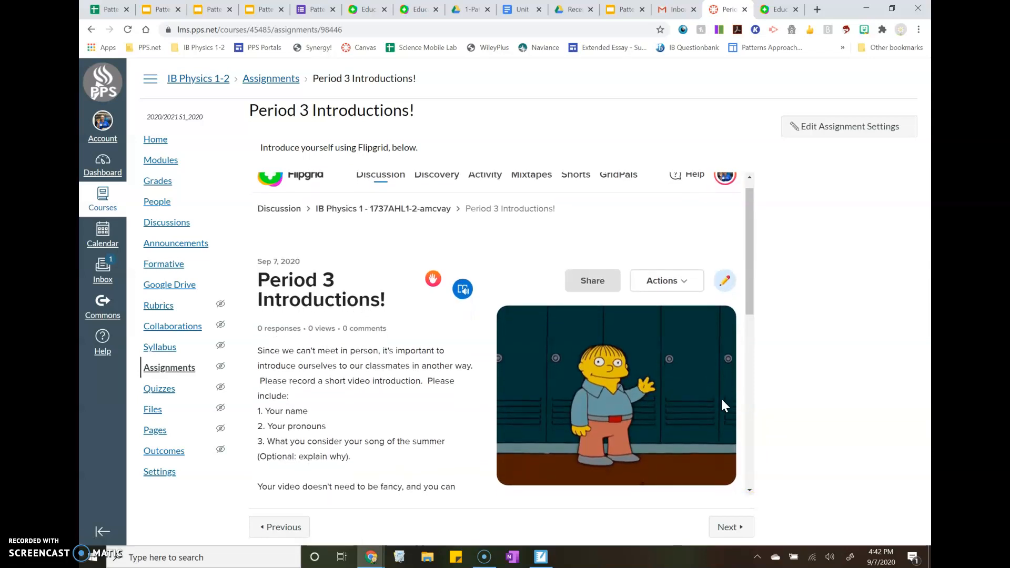
scroll(720, 405, "down", 1)
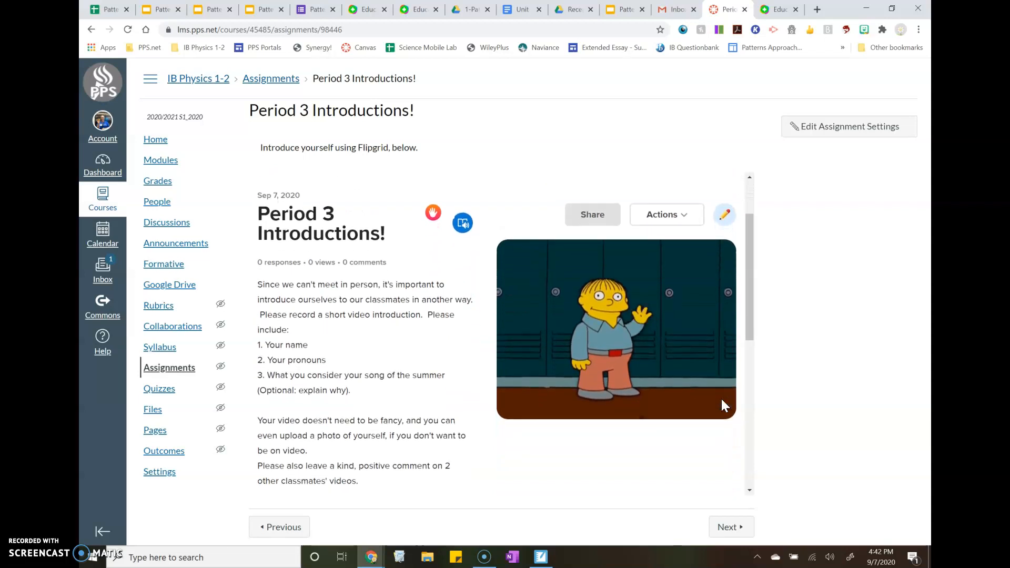
scroll(721, 398, "down", 4)
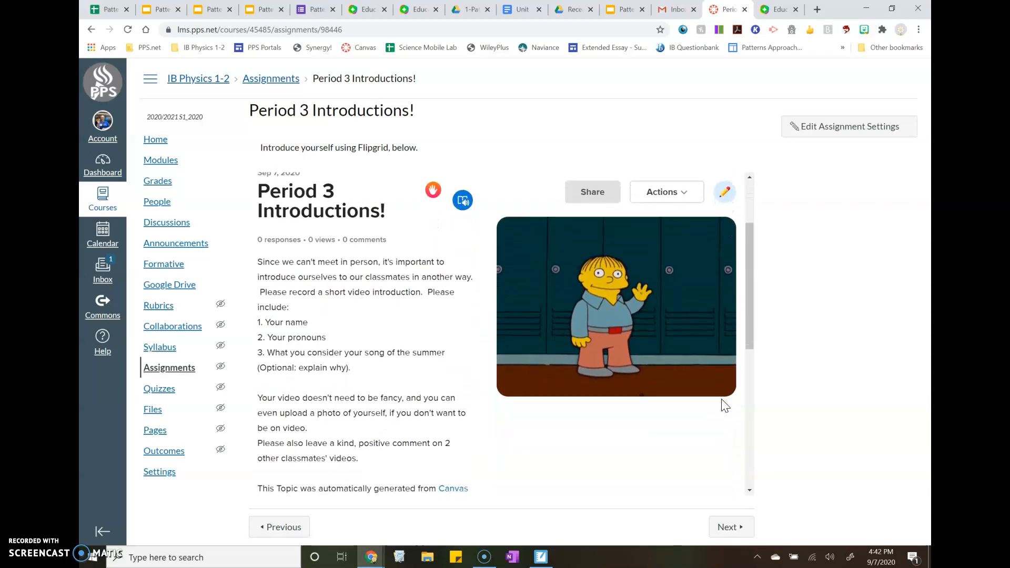
scroll(722, 403, "down", 4)
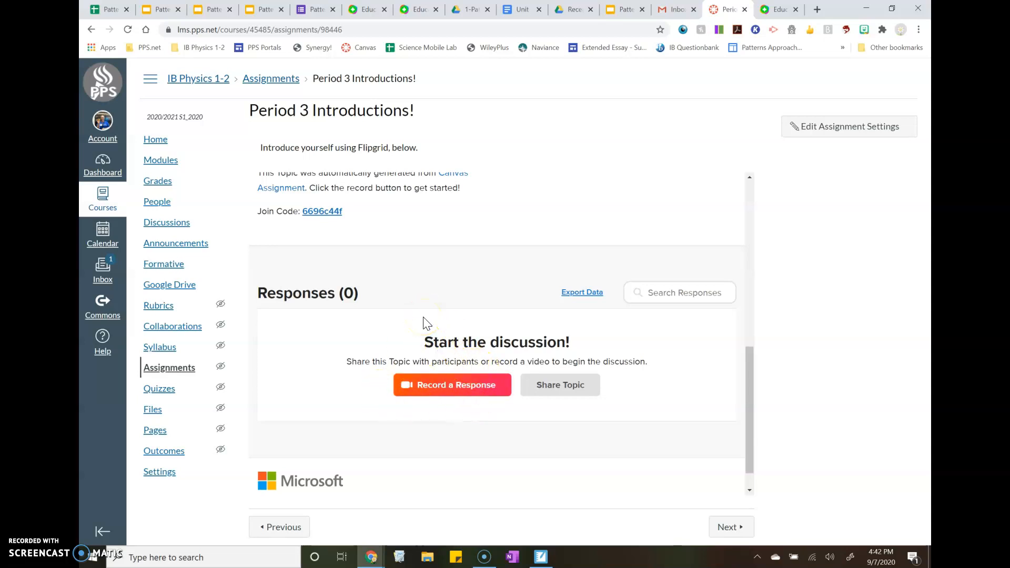
scroll(494, 271, "up", 3)
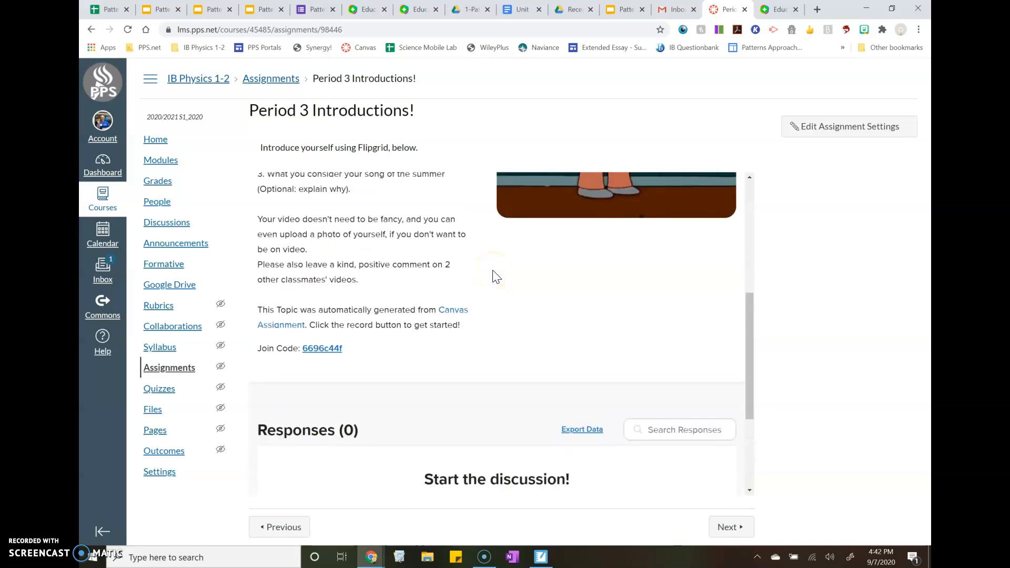
scroll(494, 272, "up", 3)
scroll(493, 271, "down", 3)
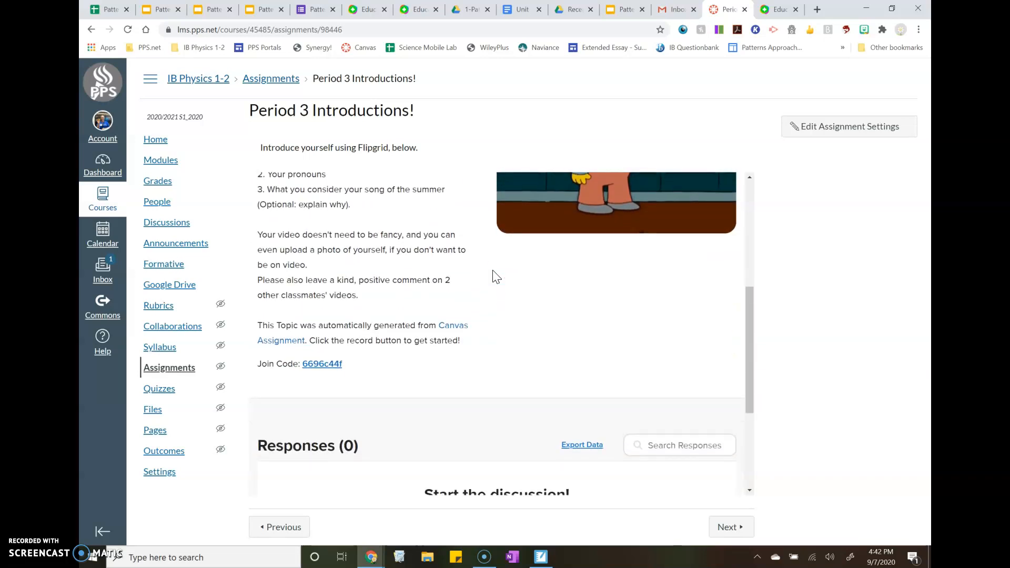
scroll(493, 271, "down", 2)
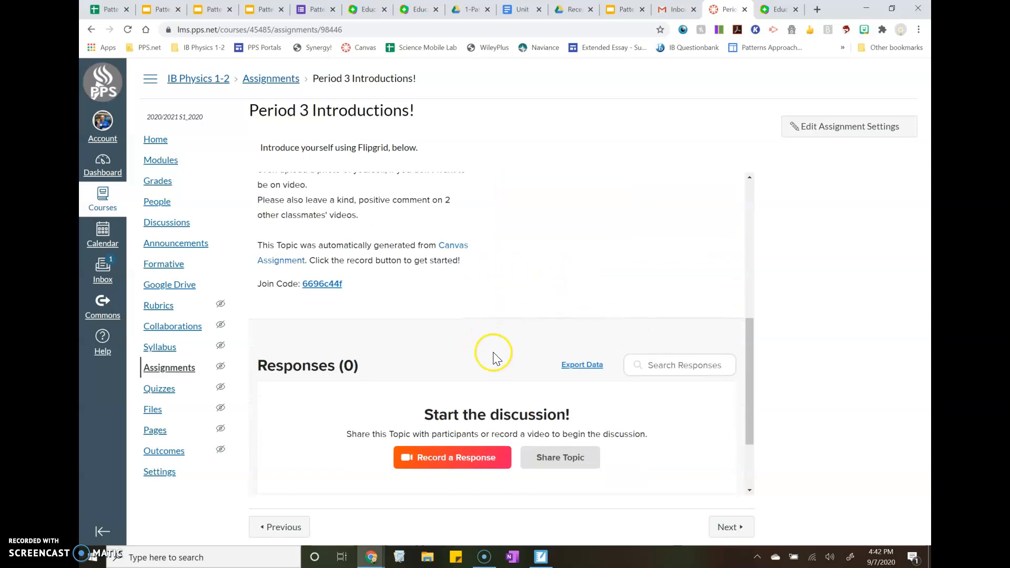
In Flipgrid, locate the sample response in the Period 8 Introductions! topic
left_click(777, 10)
left_click(405, 478)
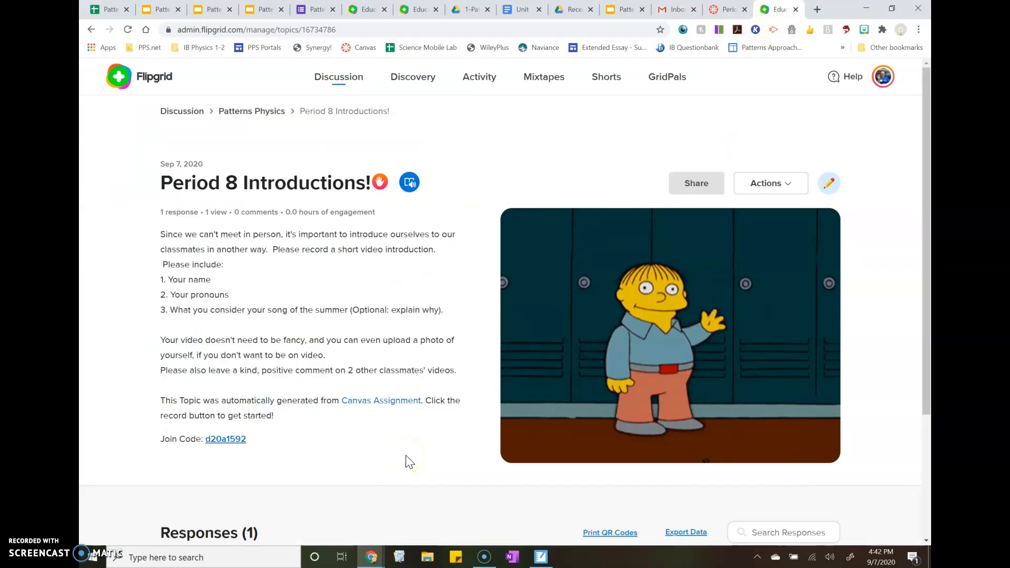
scroll(406, 457, "down", 2)
scroll(405, 456, "down", 3)
left_click(368, 412)
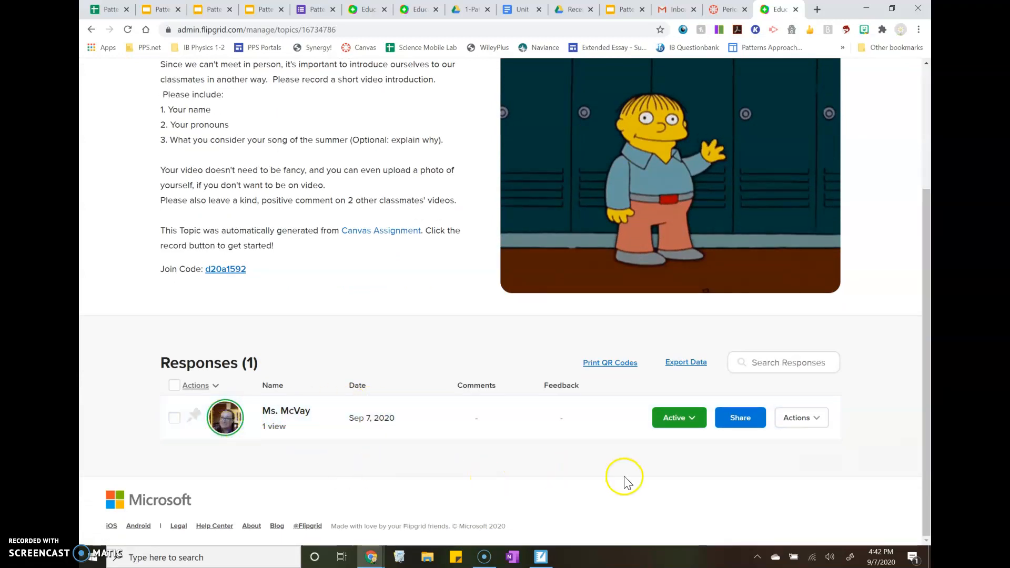
Duplicate the sample response into the Period 3 Introductions! topic
left_click(790, 420)
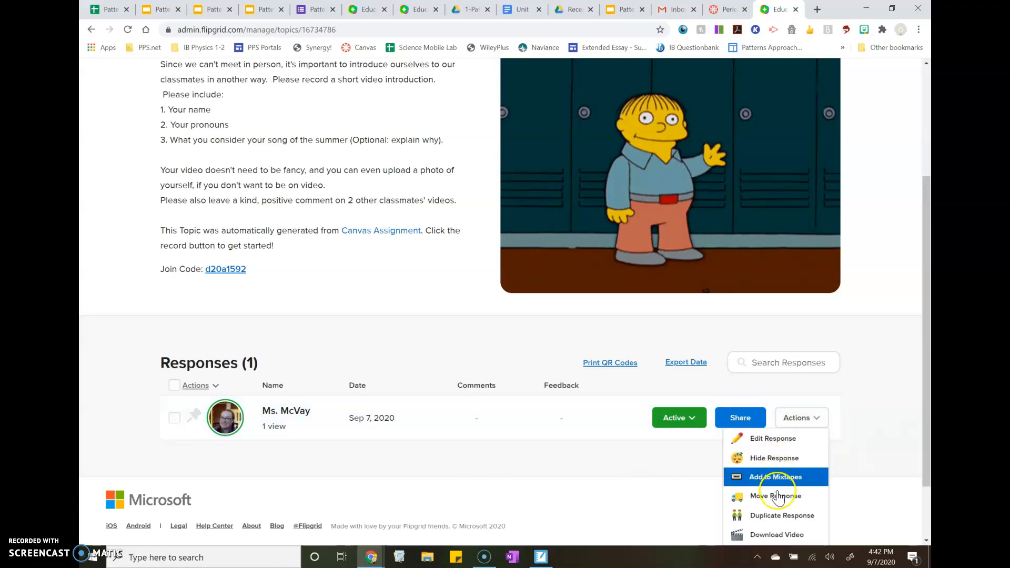
left_click(778, 518)
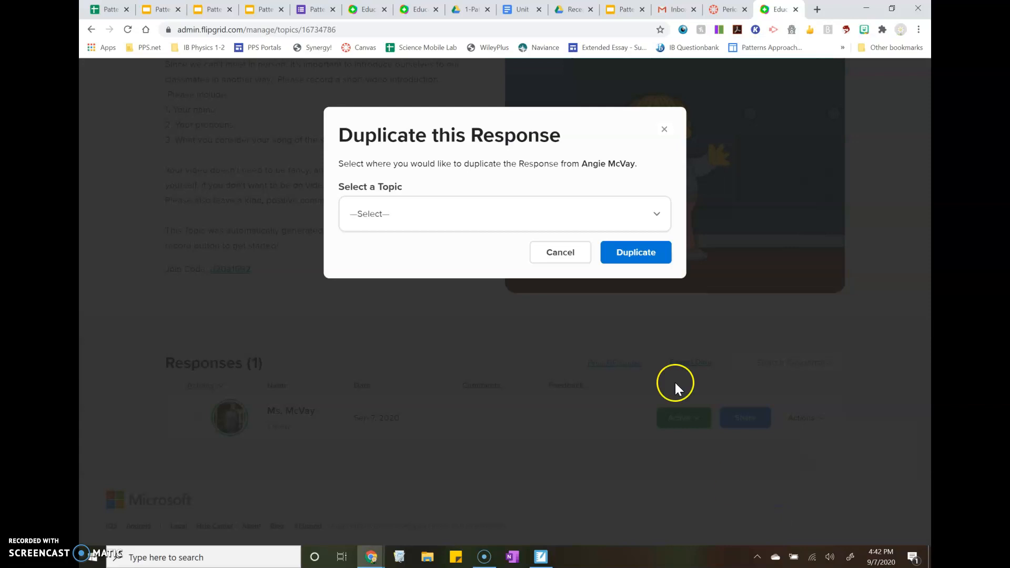
left_click(656, 212)
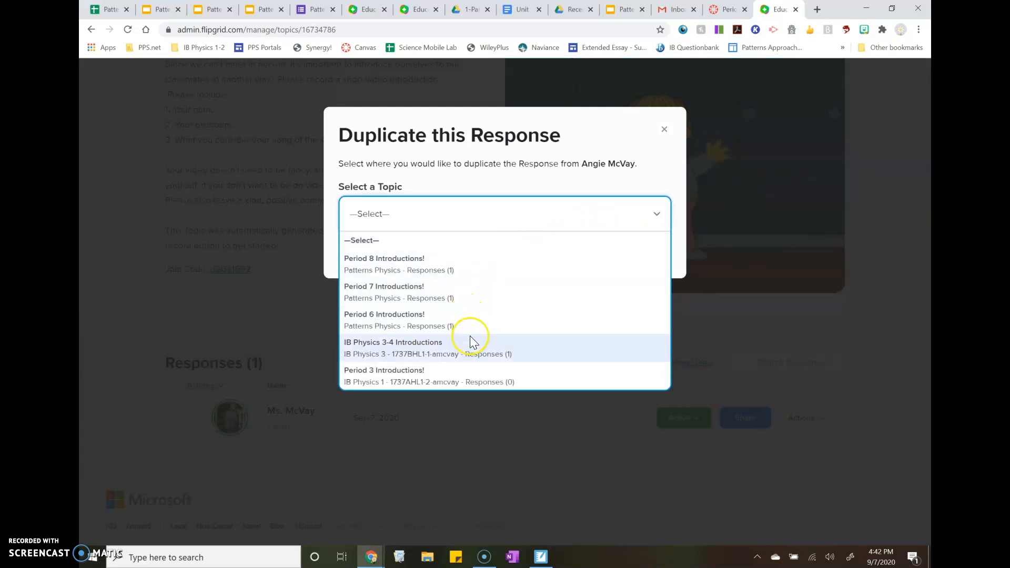
left_click(462, 379)
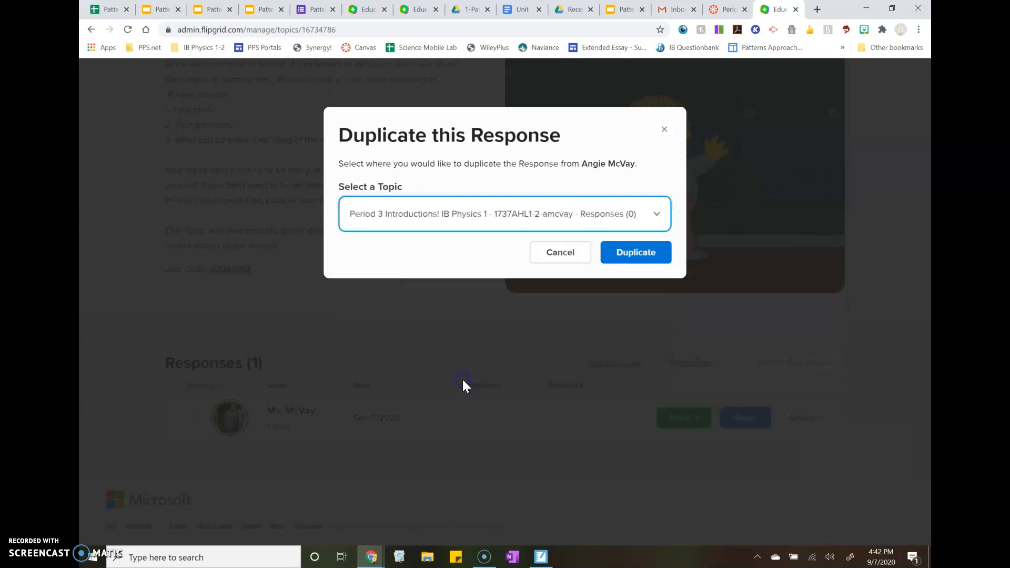
left_click(640, 257)
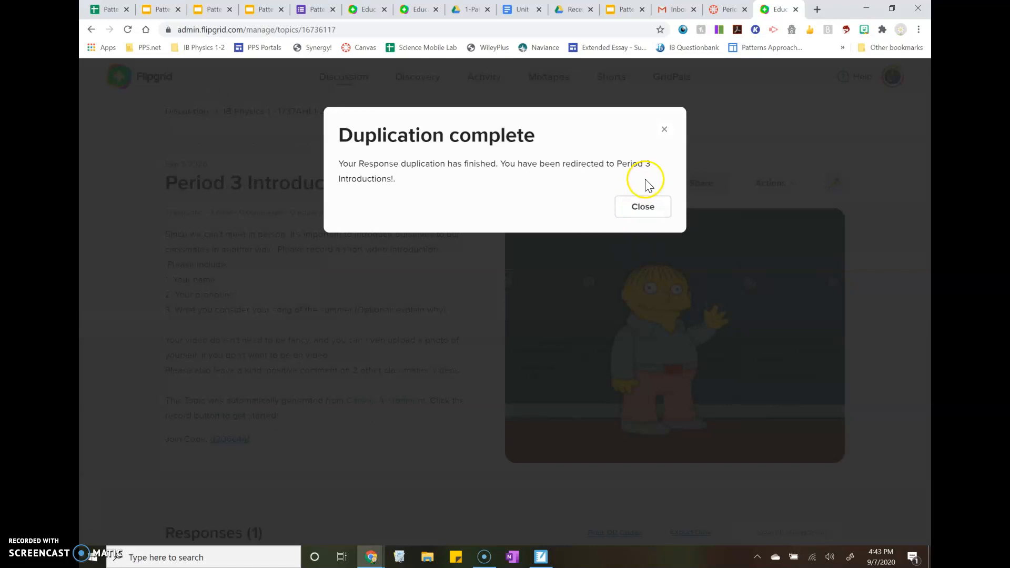
left_click(655, 207)
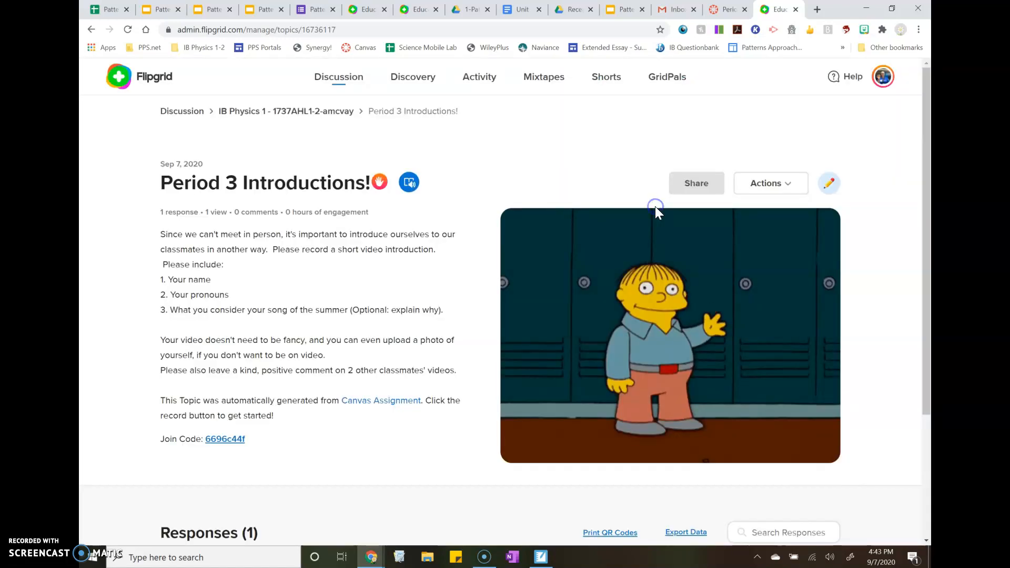
left_click(720, 11)
Reload the Canvas assignment and switch the duplicated response under Responses (1) from Hidden to Active
scroll(519, 260, "up", 5)
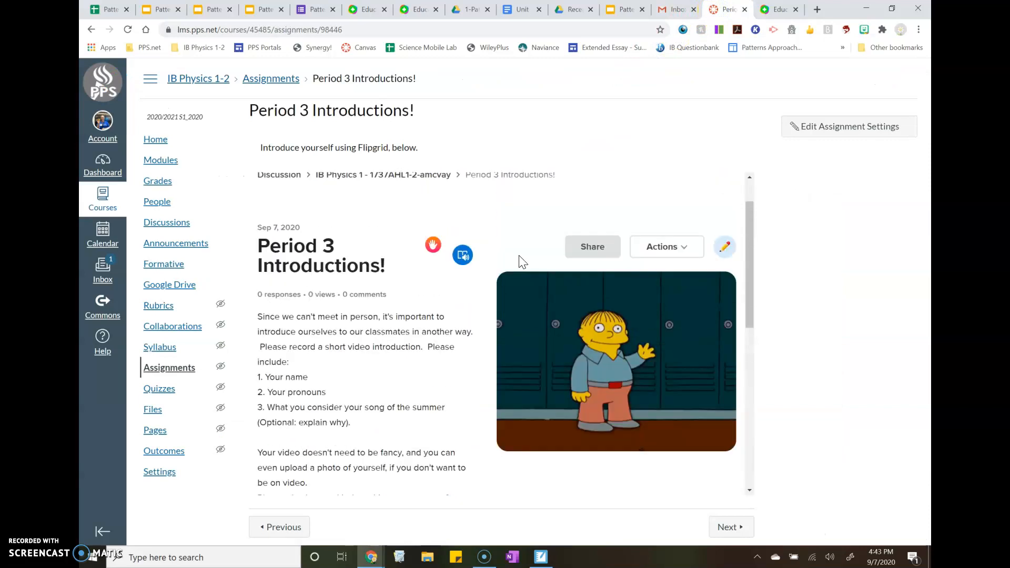
scroll(519, 260, "up", 1)
left_click(517, 258)
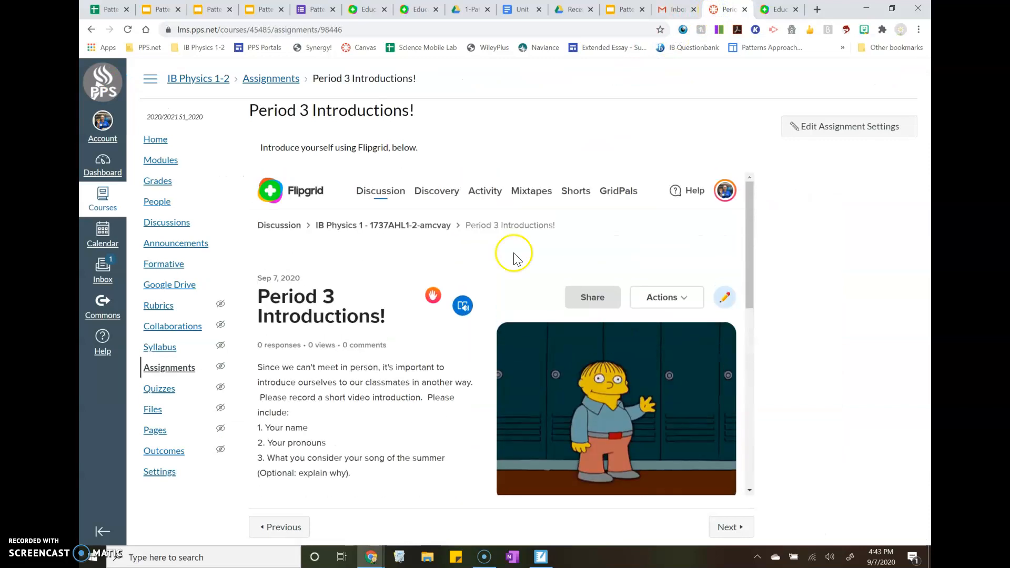
left_click(127, 30)
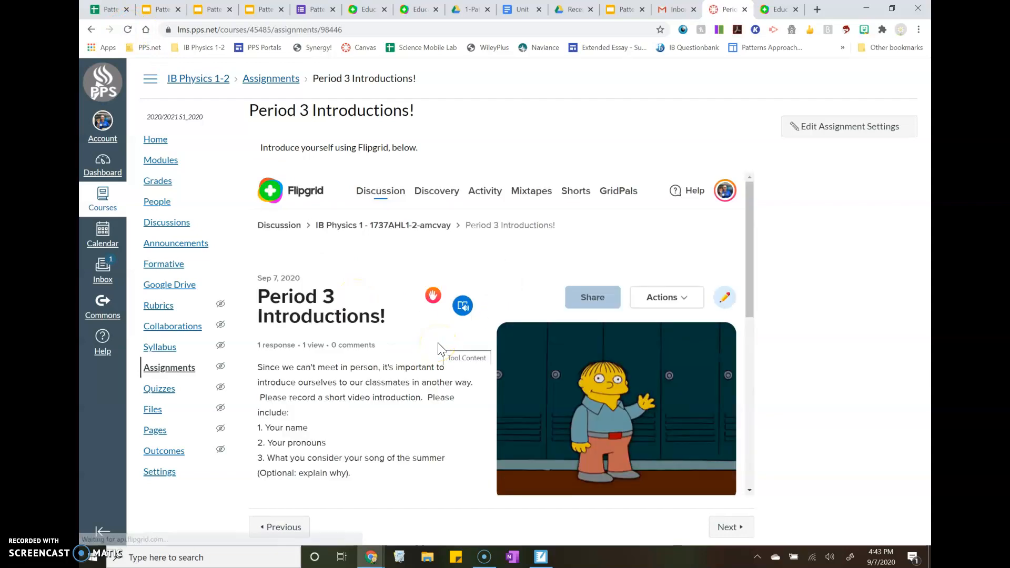
scroll(438, 342, "down", 1)
scroll(438, 342, "down", 4)
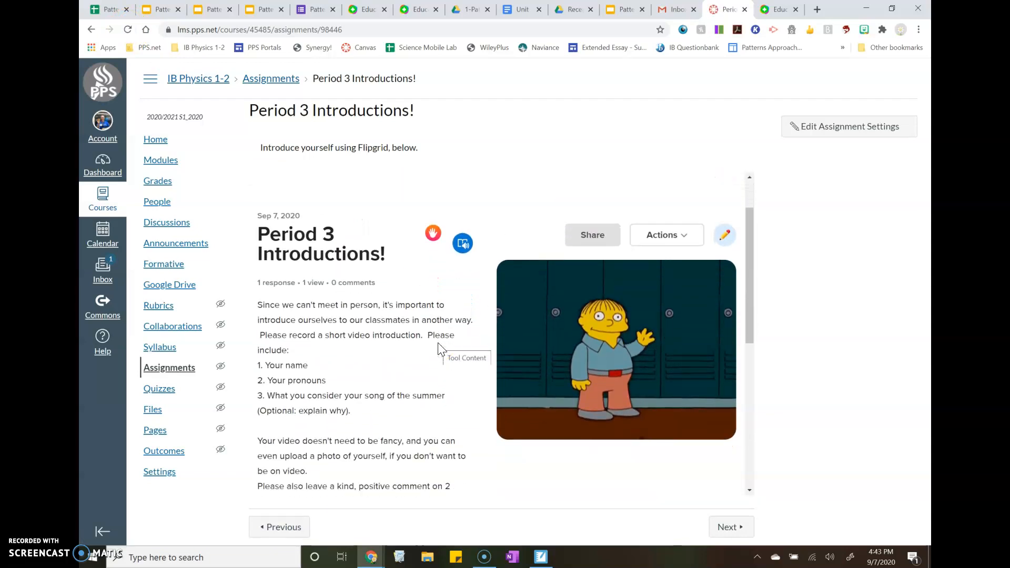
scroll(438, 342, "down", 5)
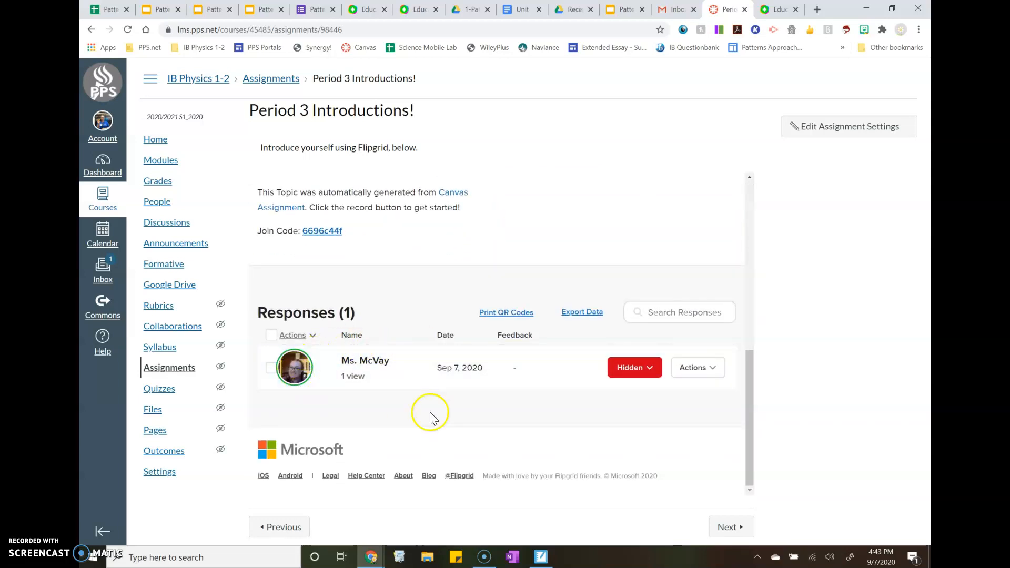
left_click(650, 371)
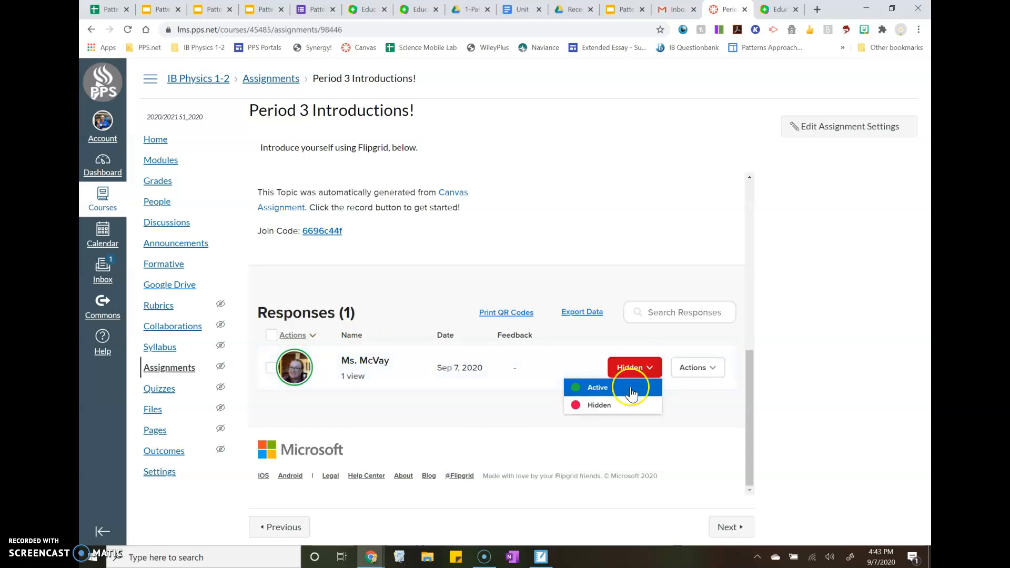
left_click(632, 387)
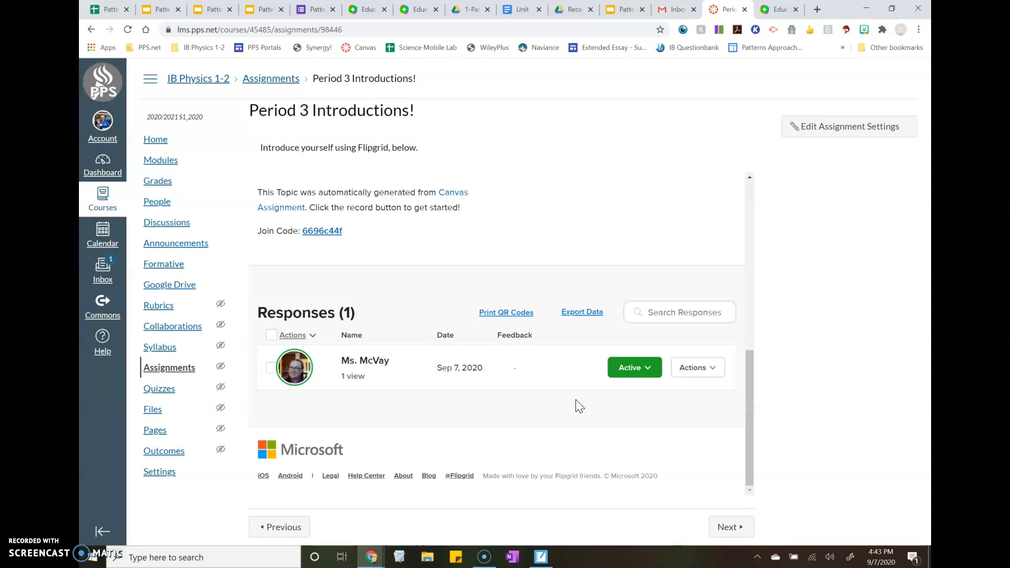
left_click(591, 314)
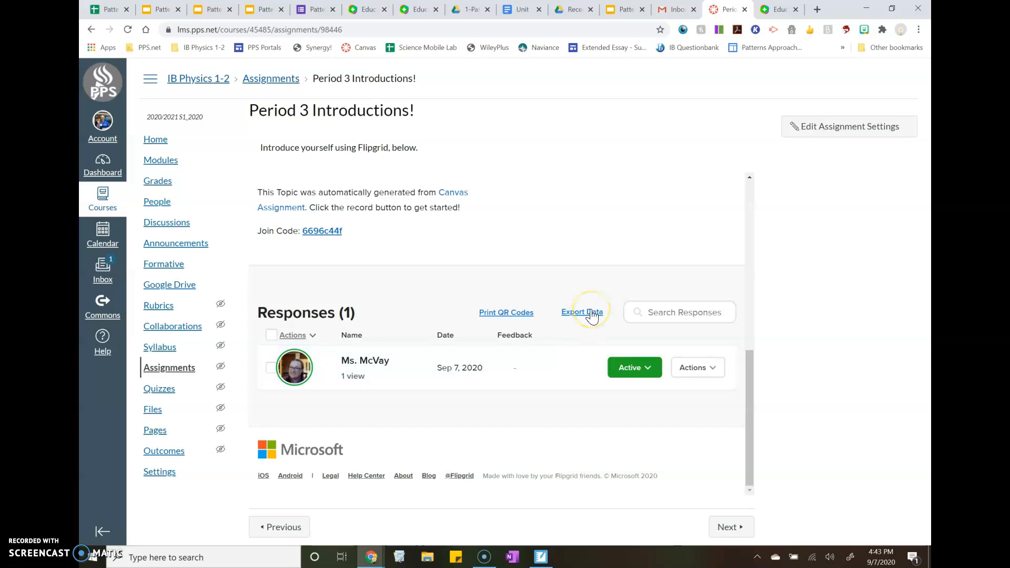